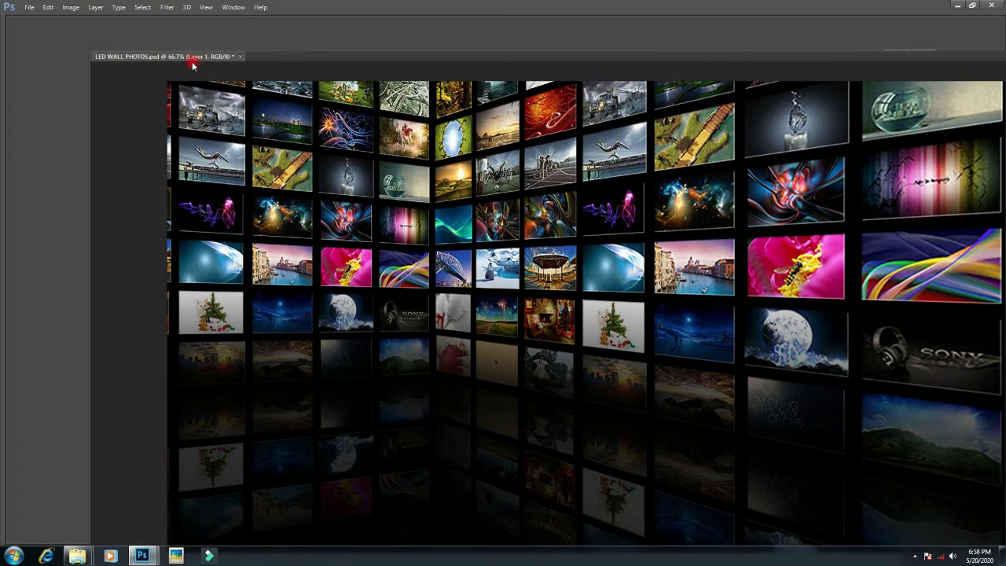
- Float, restore and re-dock the LED WALL PHOTOS preview window, bringing back the hidden panels
left_click_drag(118, 20, 743, 54)
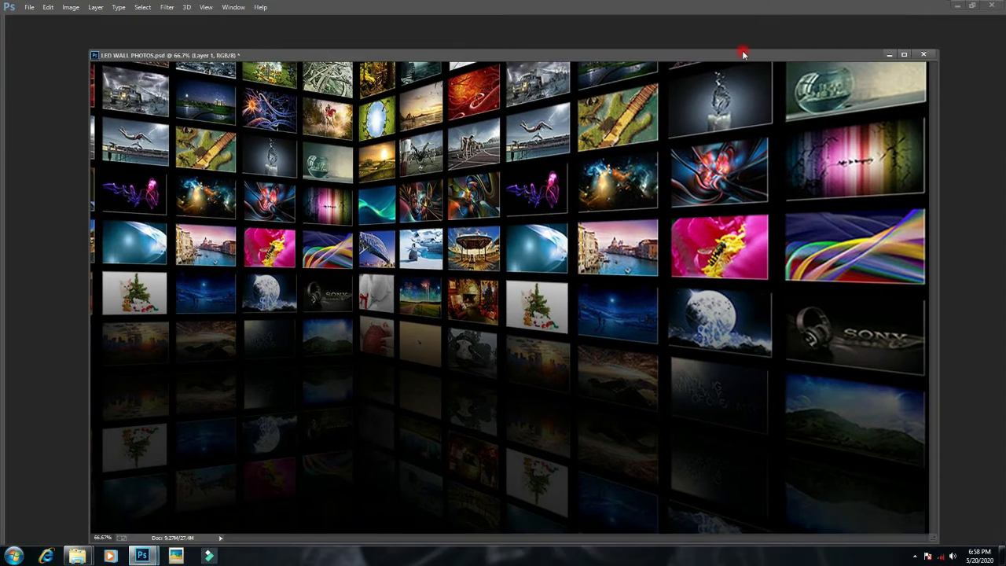
left_click(957, 10)
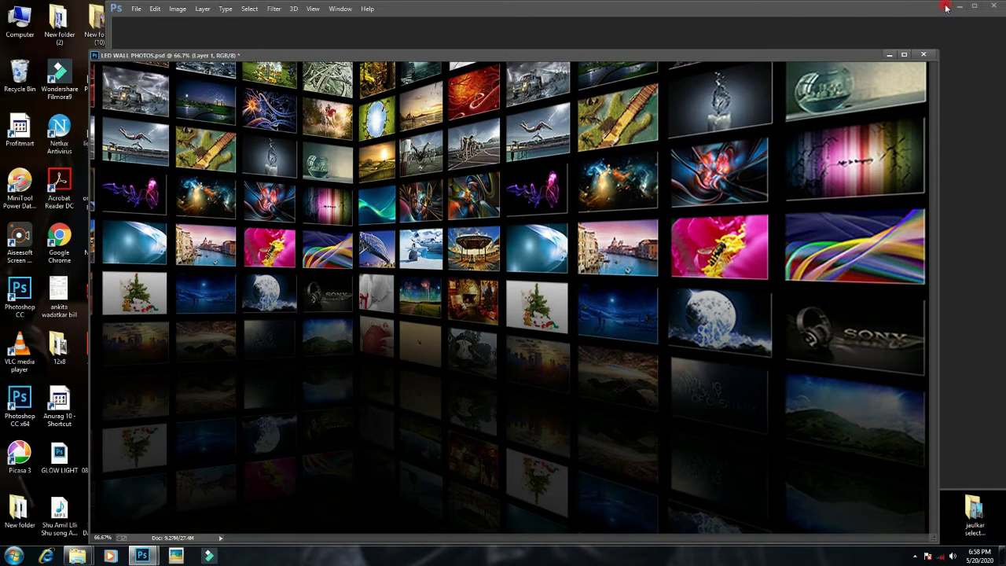
left_click(975, 6)
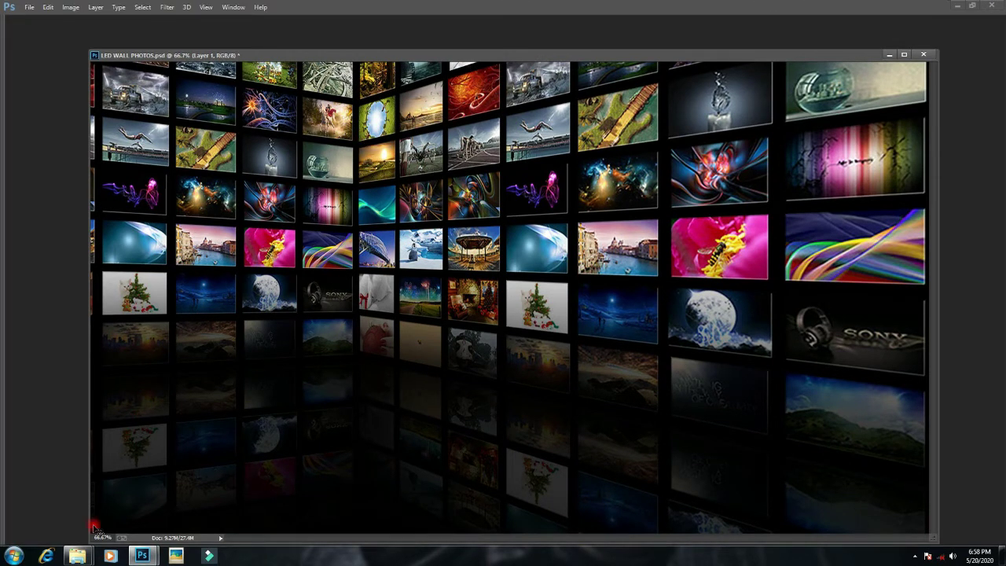
mouse_move(77, 556)
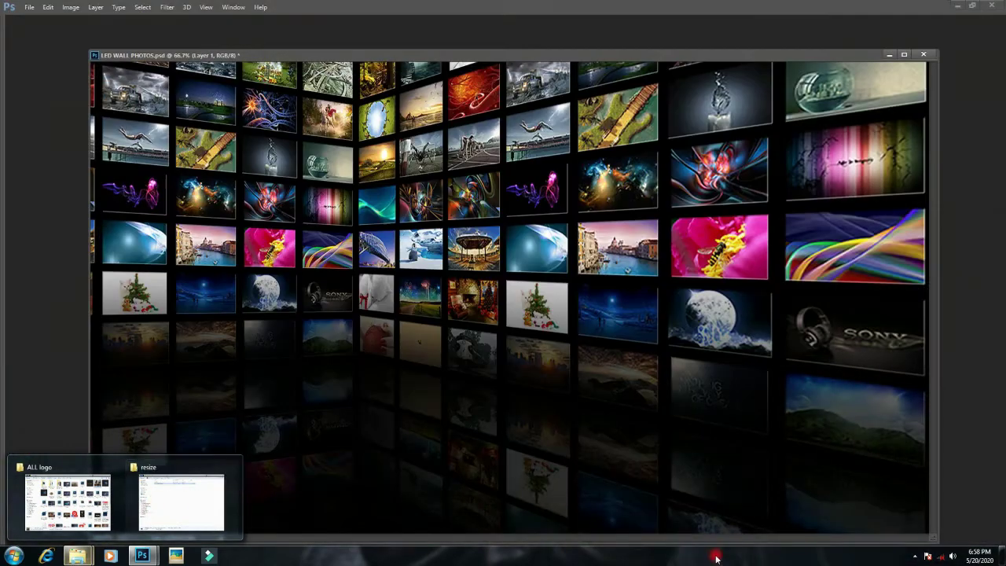
key("Tab")
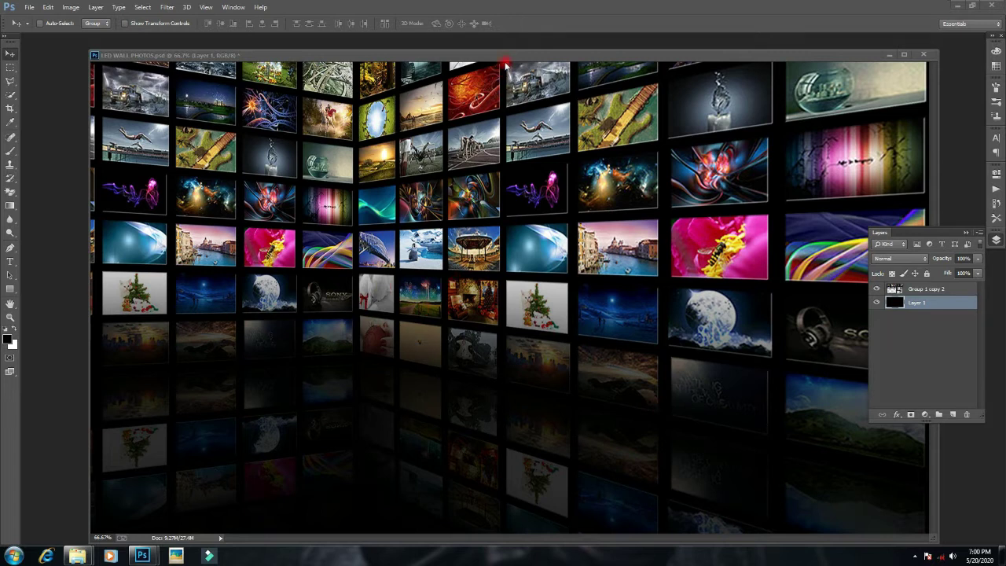
left_click_drag(509, 58, 486, 39)
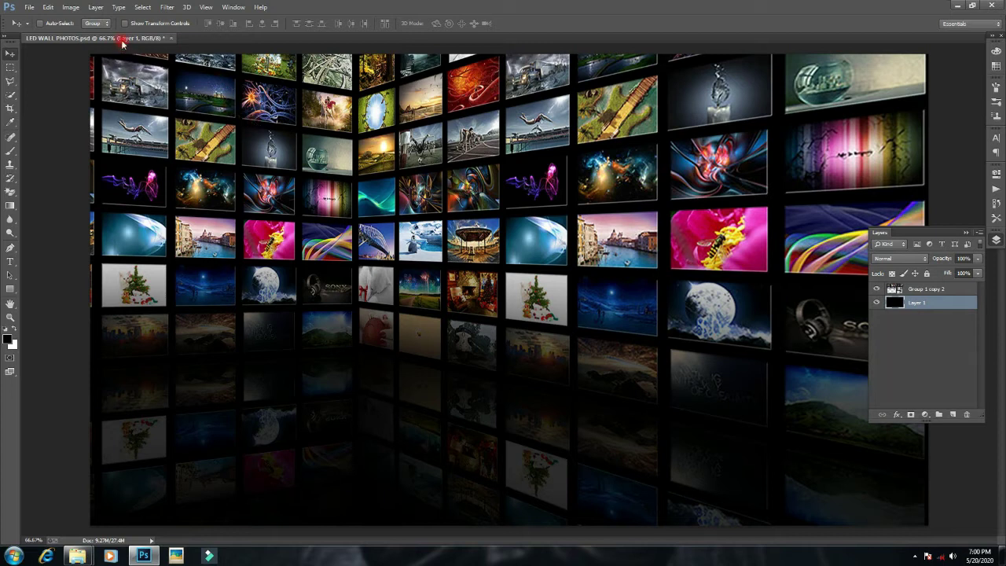
left_click_drag(115, 39, 169, 63)
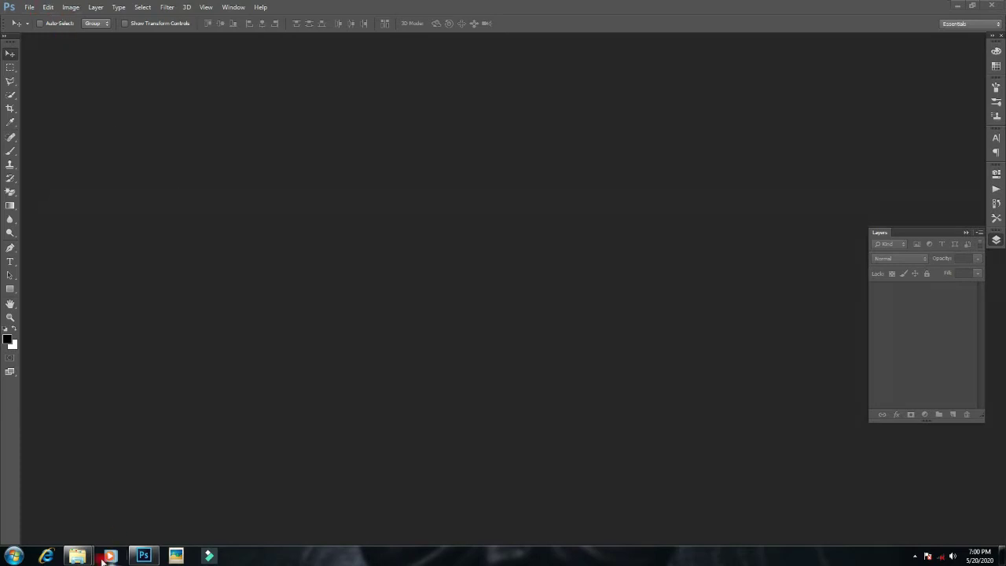
- Browse into the JPEG subfolder of the resize folder in Explorer, then return to resize
left_click(156, 514)
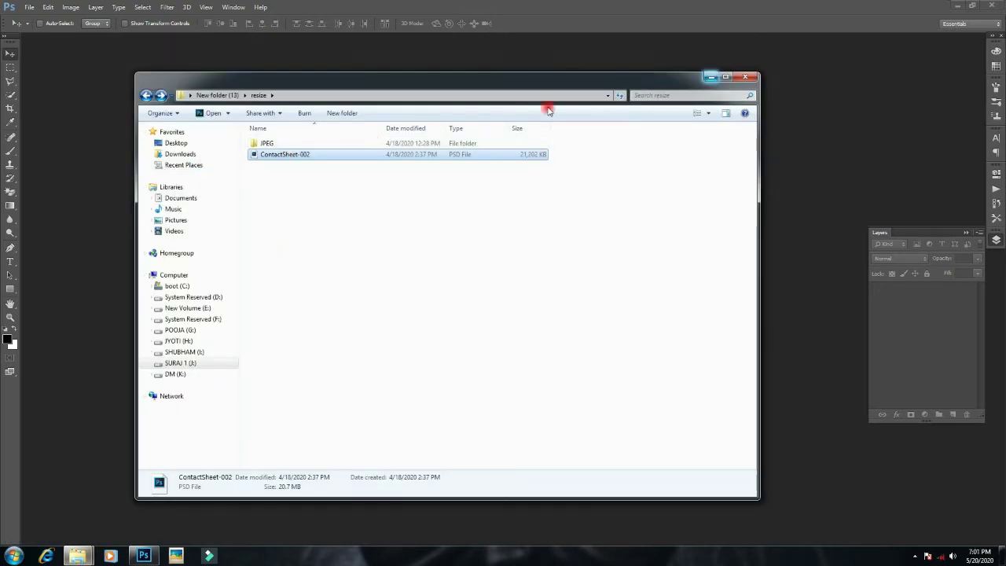
double_click(422, 142)
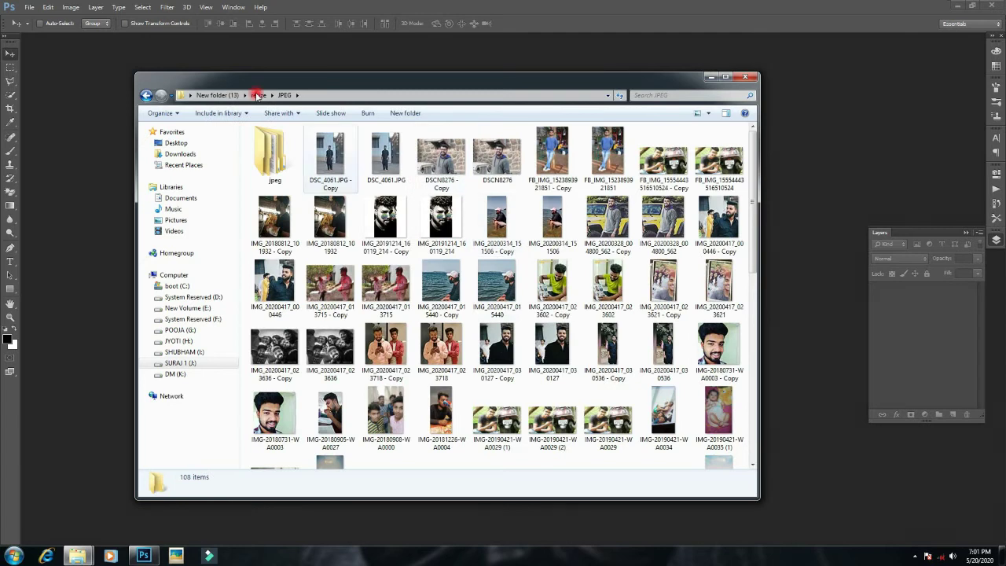
left_click(259, 95)
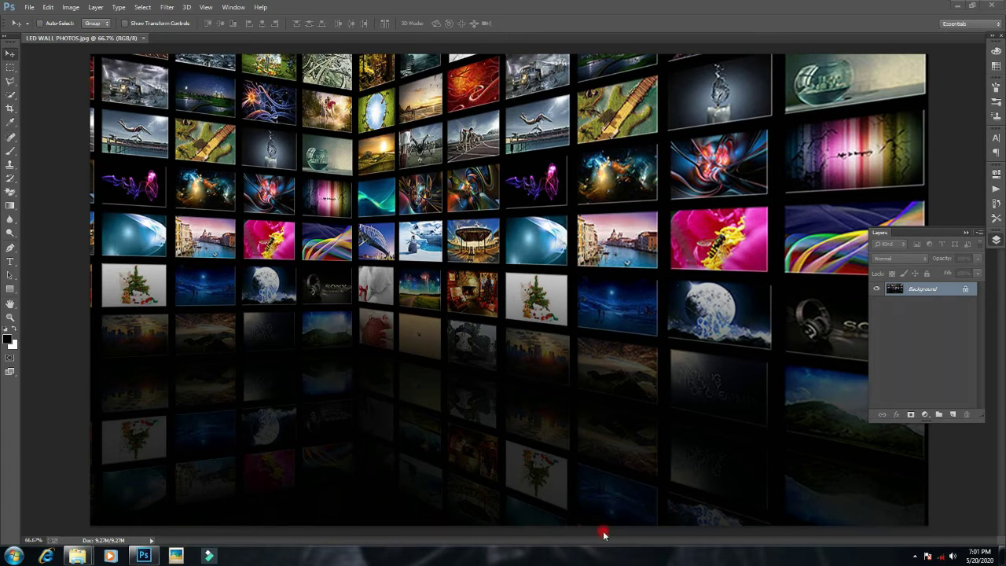
- Close LED WALL PHOTOS.jpg and choose the Contact Sheet II automation from the File menu
key("ctrl+w")
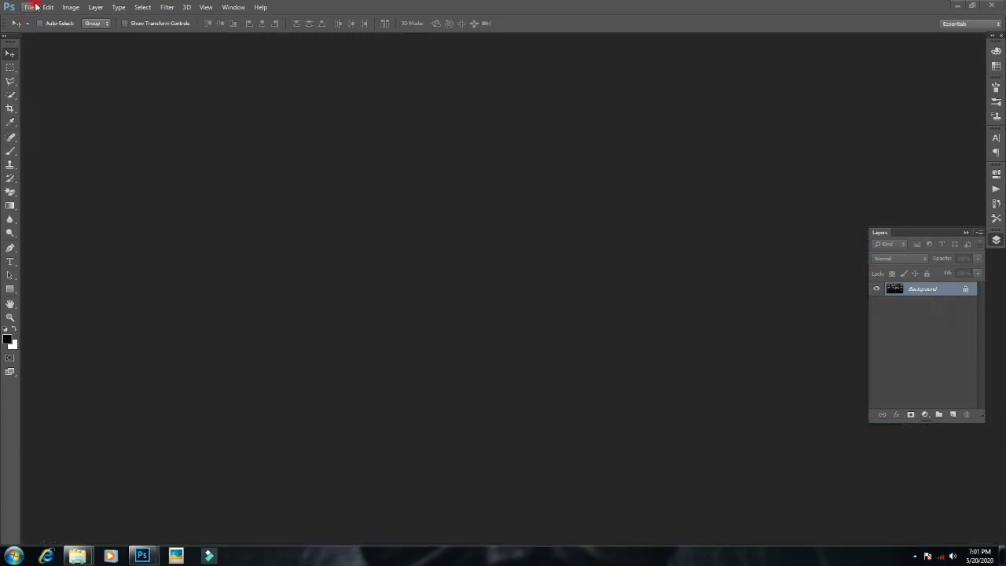
left_click(31, 7)
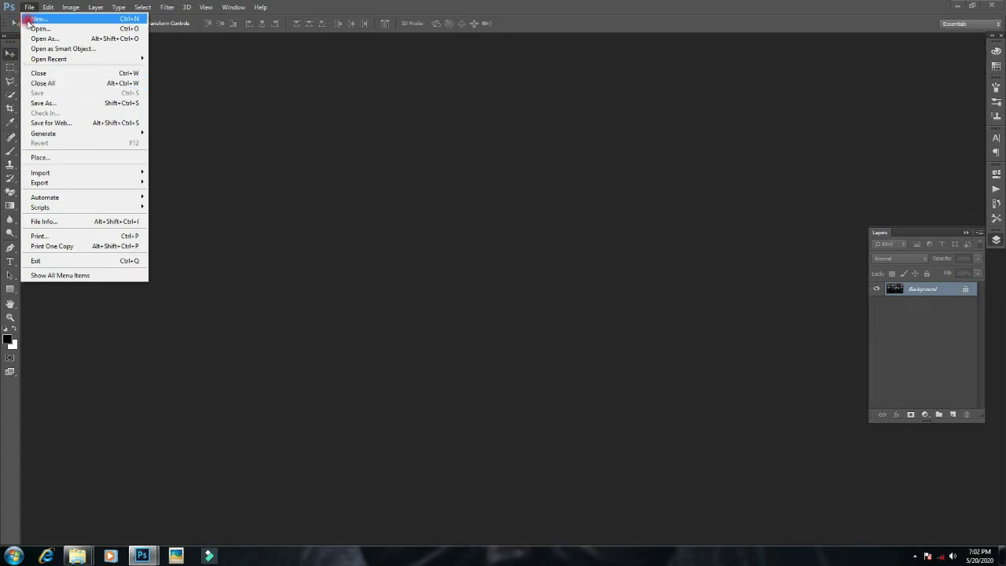
mouse_move(45, 197)
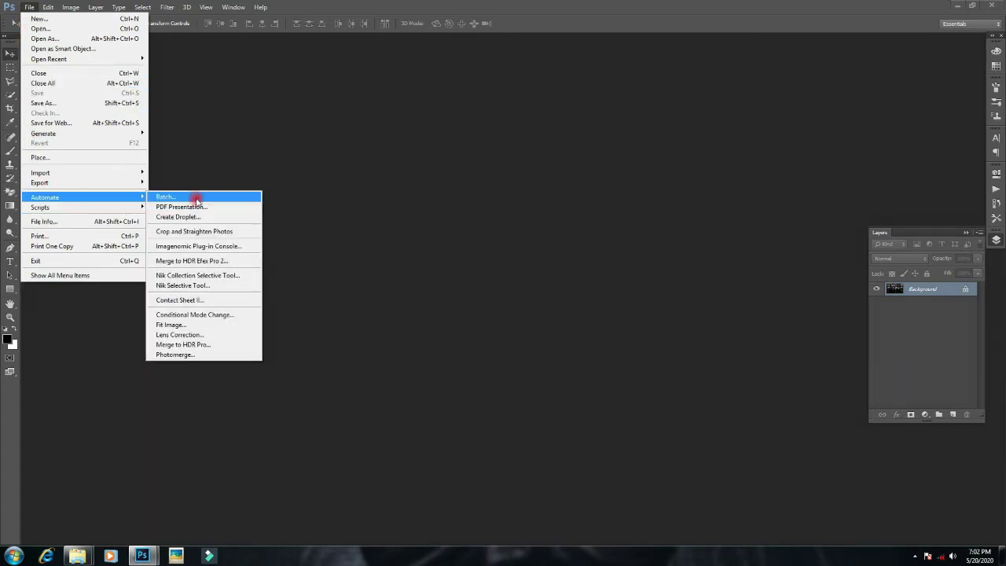
left_click(171, 304)
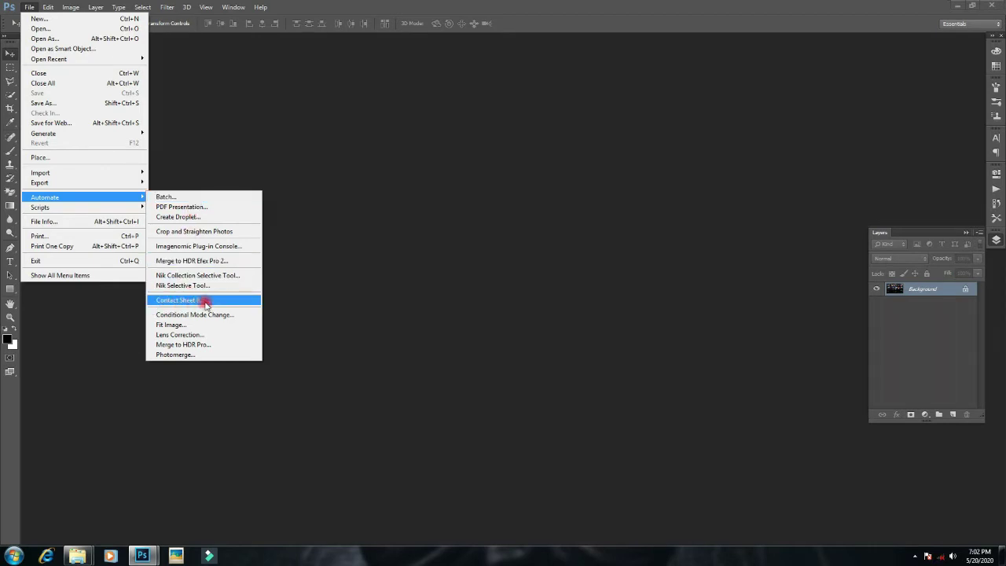
- Set the Contact Sheet II source to Folder, choosing folder 49 with subfolders included
left_click(214, 301)
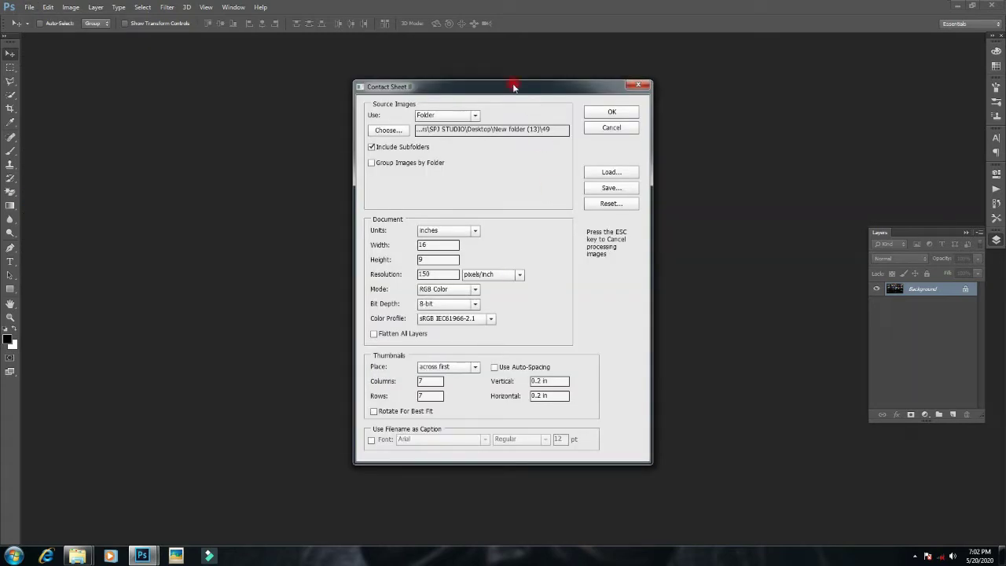
left_click_drag(512, 86, 447, 91)
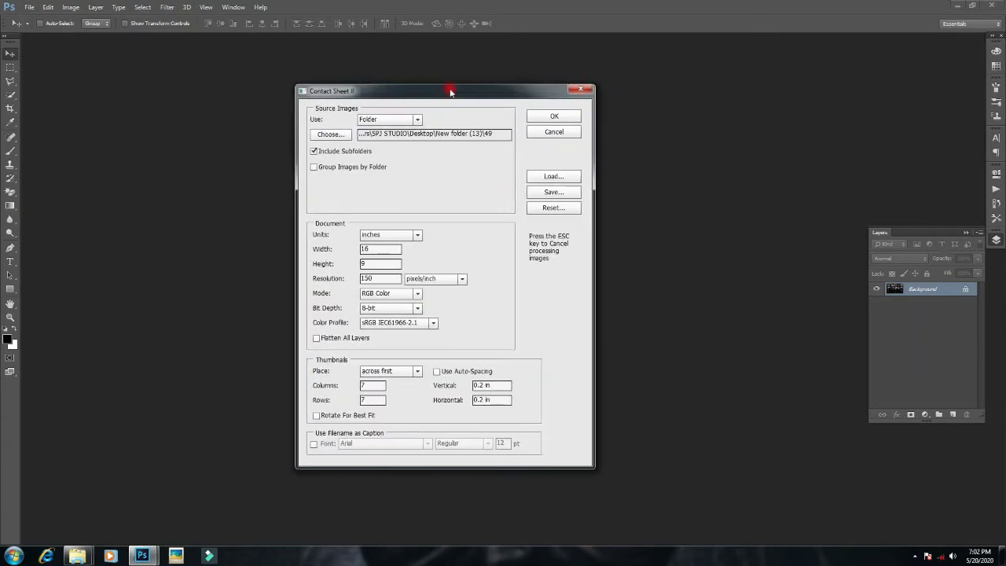
left_click(405, 118)
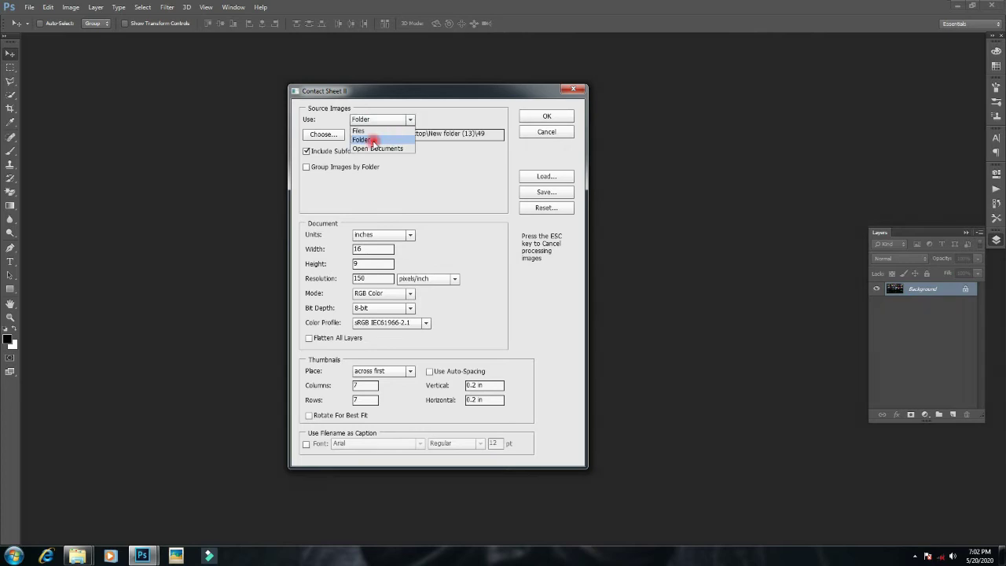
left_click(373, 140)
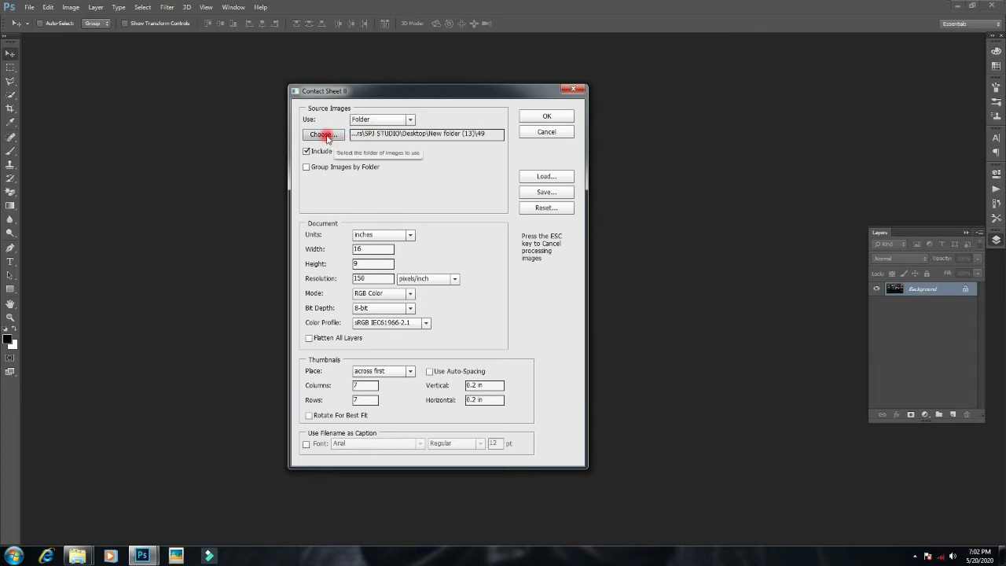
left_click(327, 136)
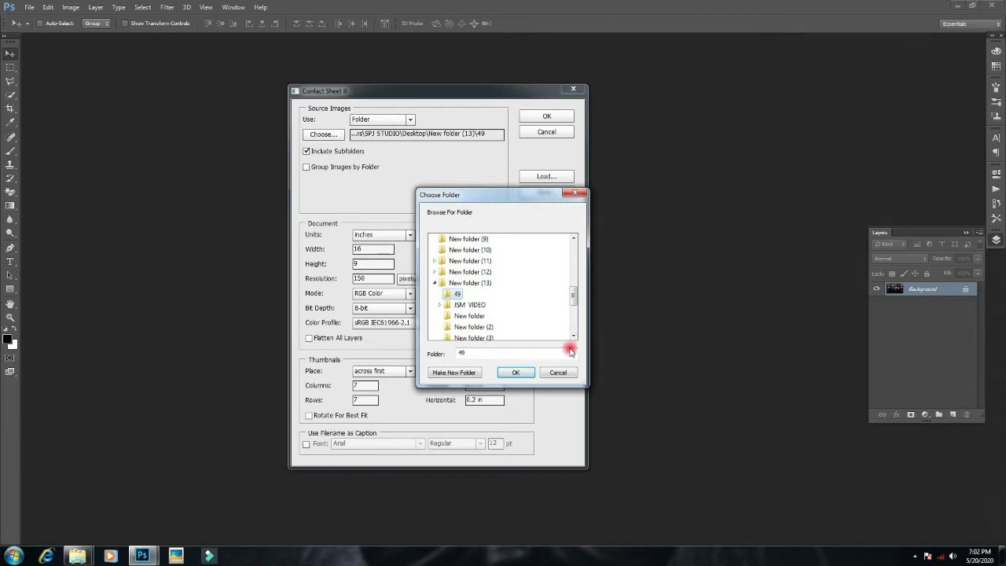
left_click(515, 376)
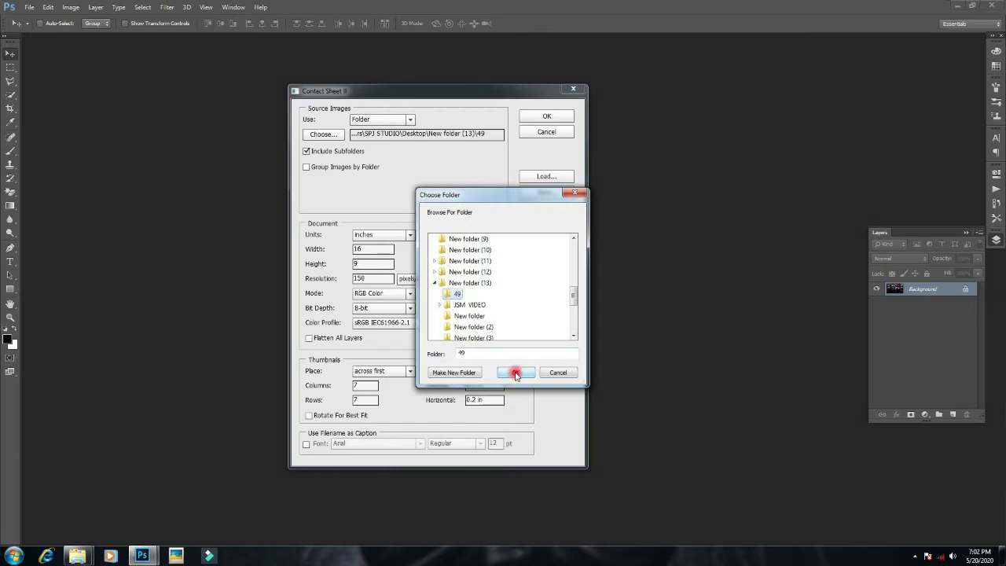
left_click(516, 375)
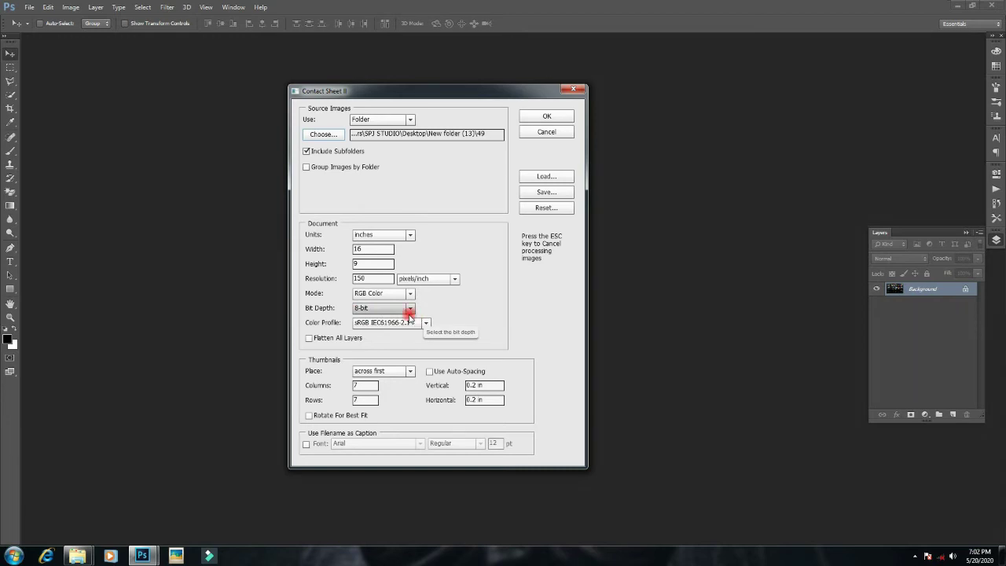
- Generate the 7×7 contact sheet from folder 49, with layers unflattened and no filename captions
left_click(311, 340)
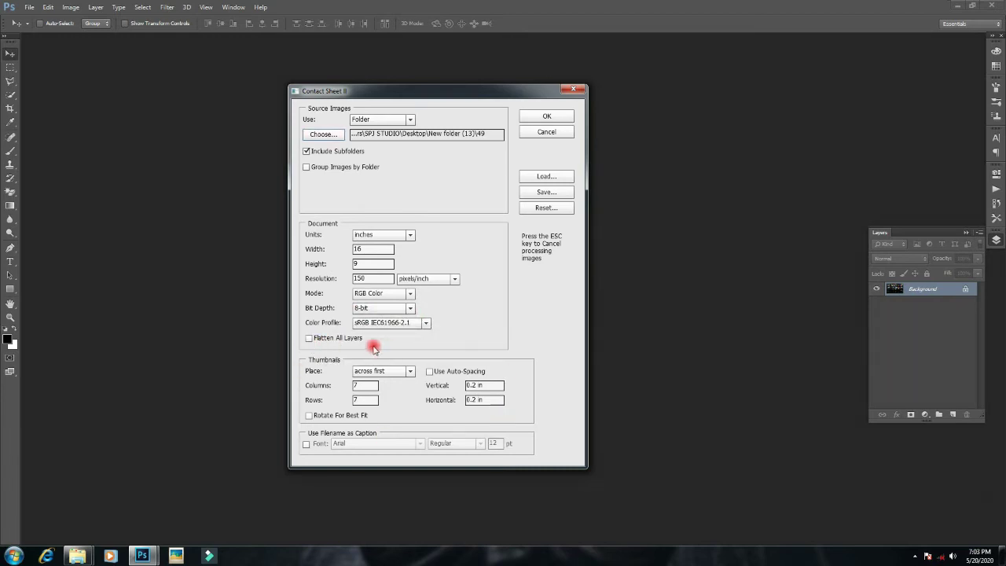
left_click(388, 376)
left_click(306, 445)
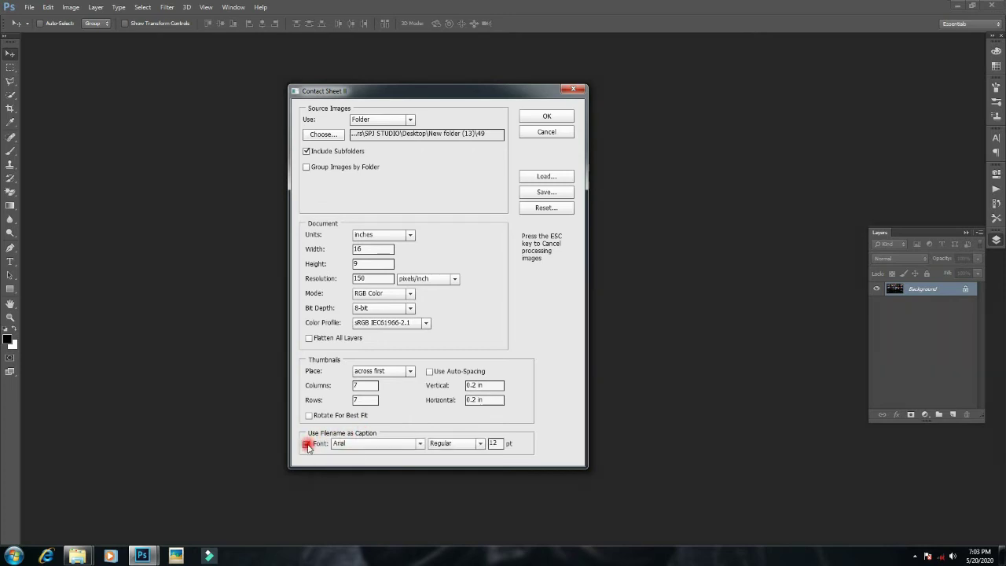
left_click(306, 445)
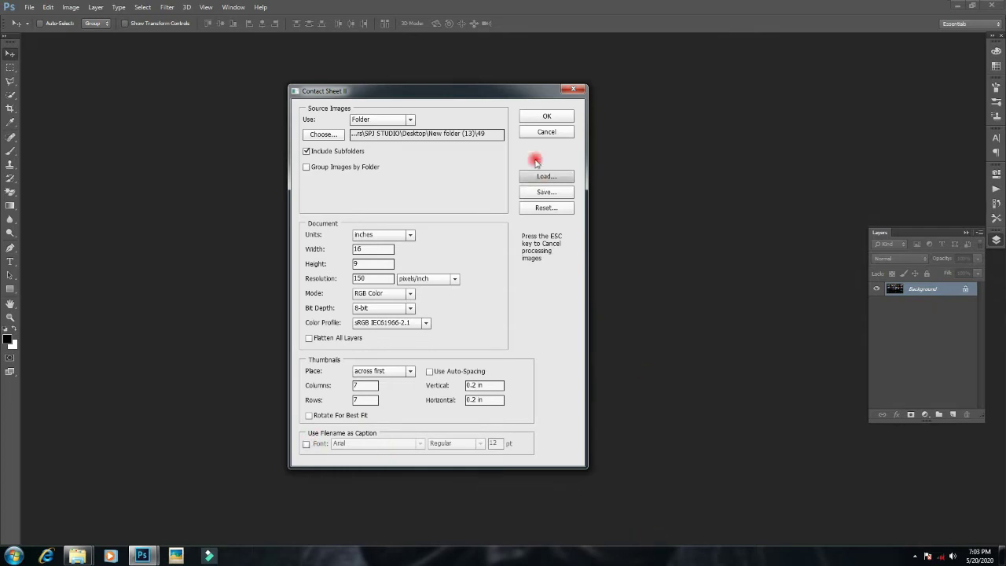
left_click(528, 116)
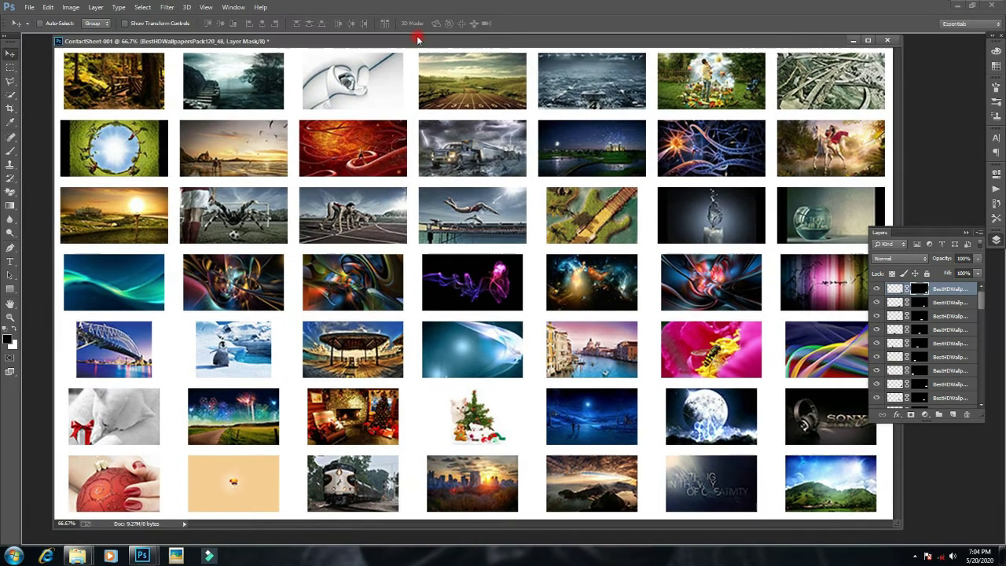
- Dock ContactSheet-001 and, with Auto-Select on, pick the top-left forest thumbnail's layer
left_click_drag(386, 40, 415, 34)
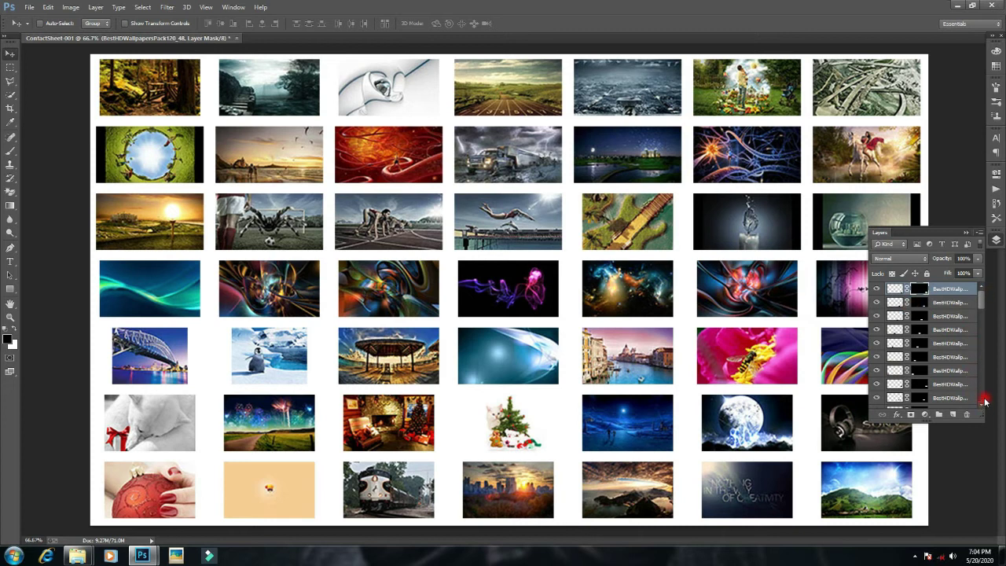
scroll(986, 401, "down", 3)
scroll(982, 385, "down", 3)
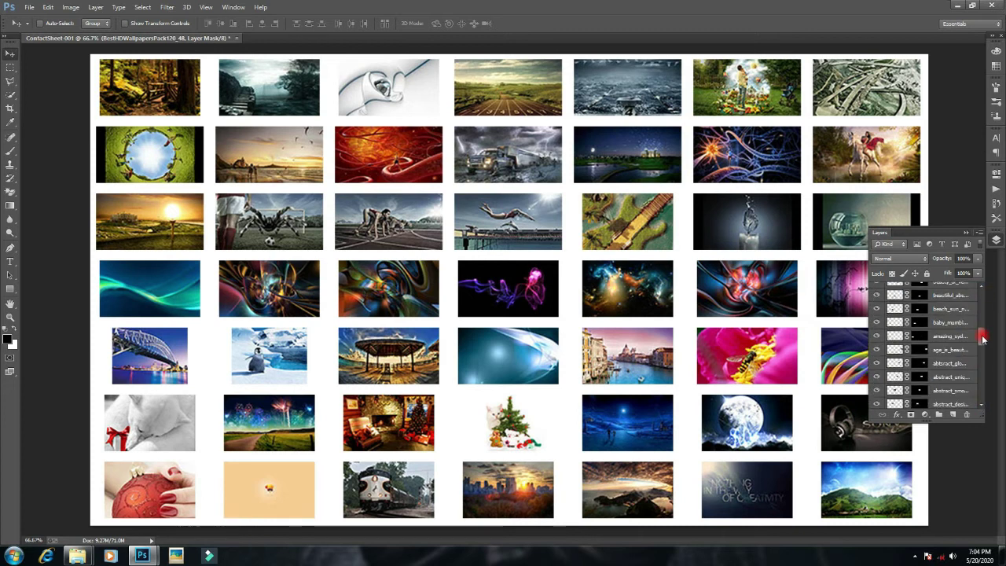
left_click_drag(982, 333, 983, 404)
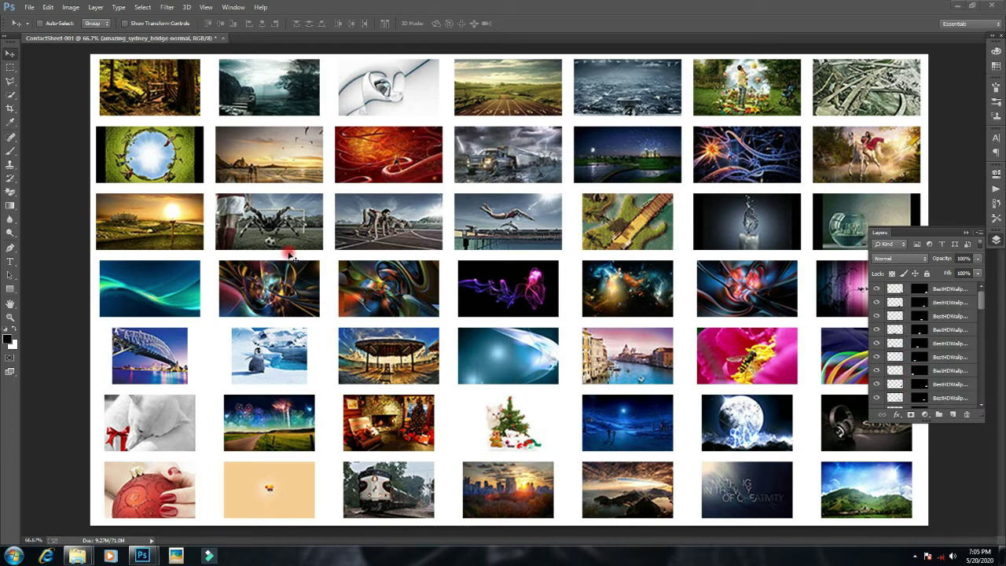
left_click(40, 23)
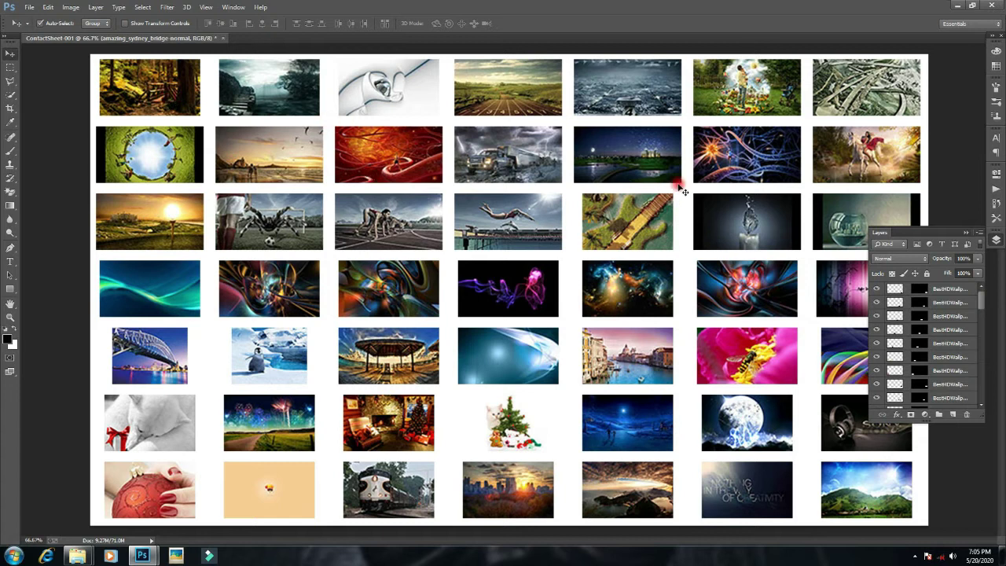
left_click(163, 98)
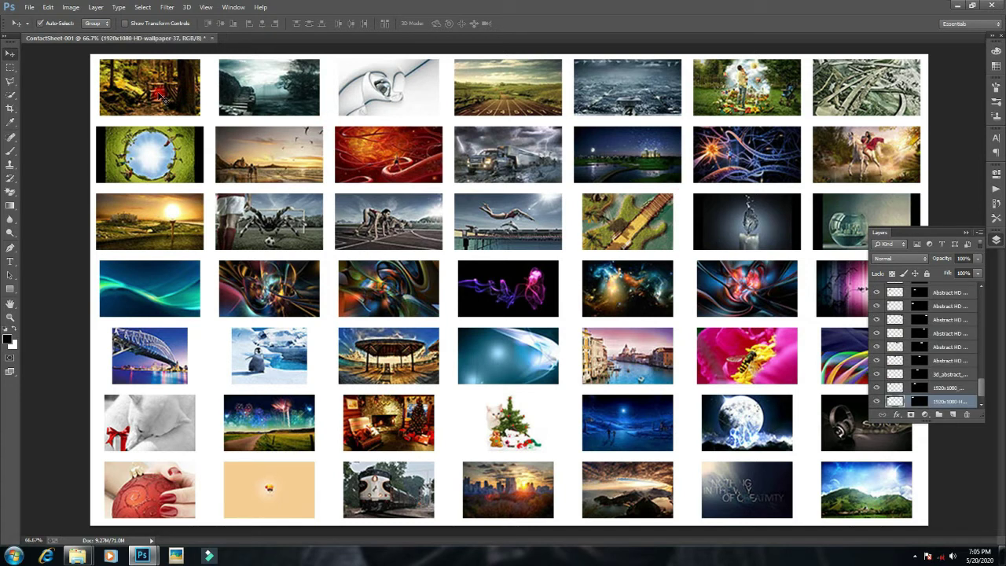
- Enlarge the first two top-row thumbnails slightly, to about 103%, with Free Transform
key("ctrl+t")
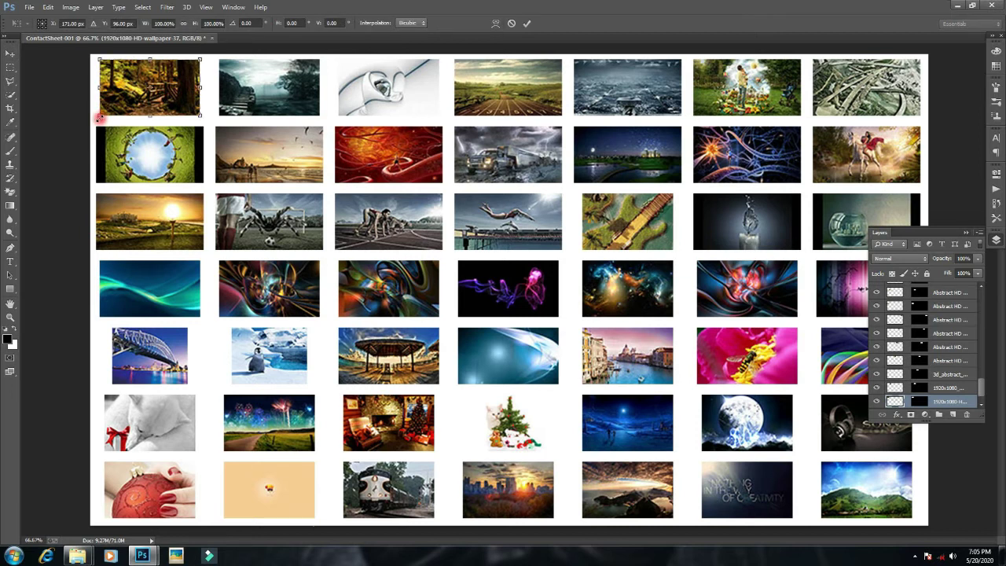
left_click_drag(99, 118, 96, 119)
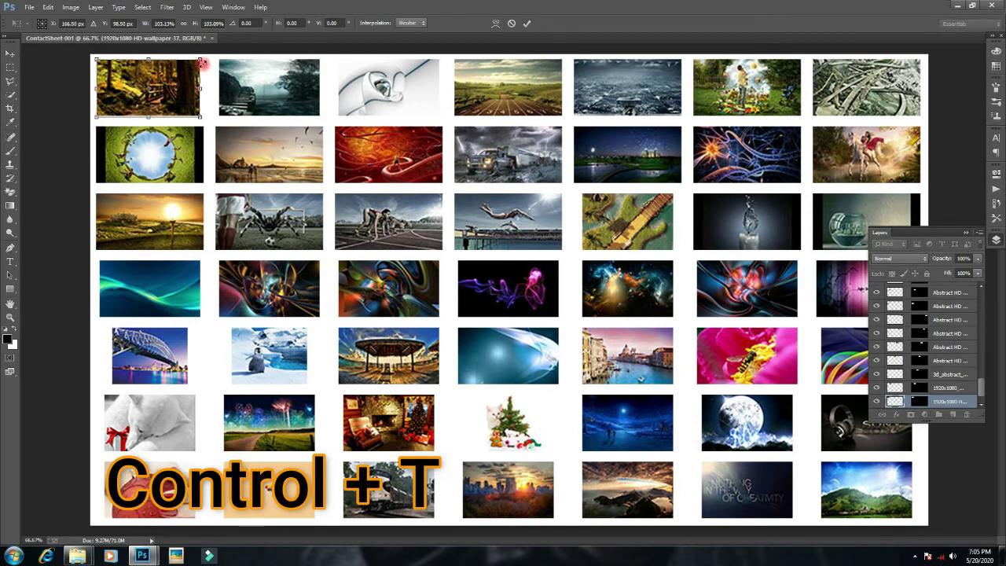
left_click_drag(203, 62, 207, 58)
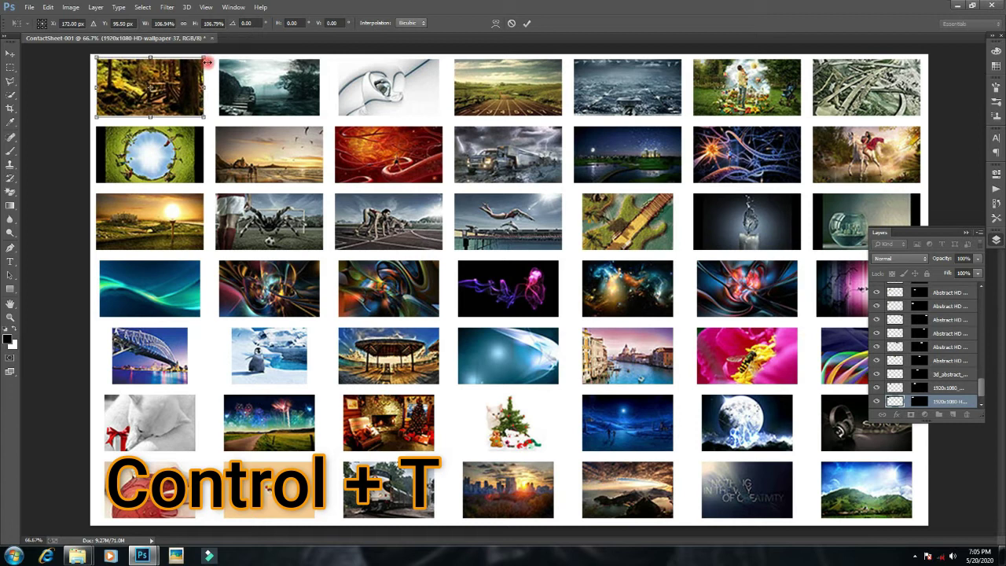
key("Return")
left_click(241, 103)
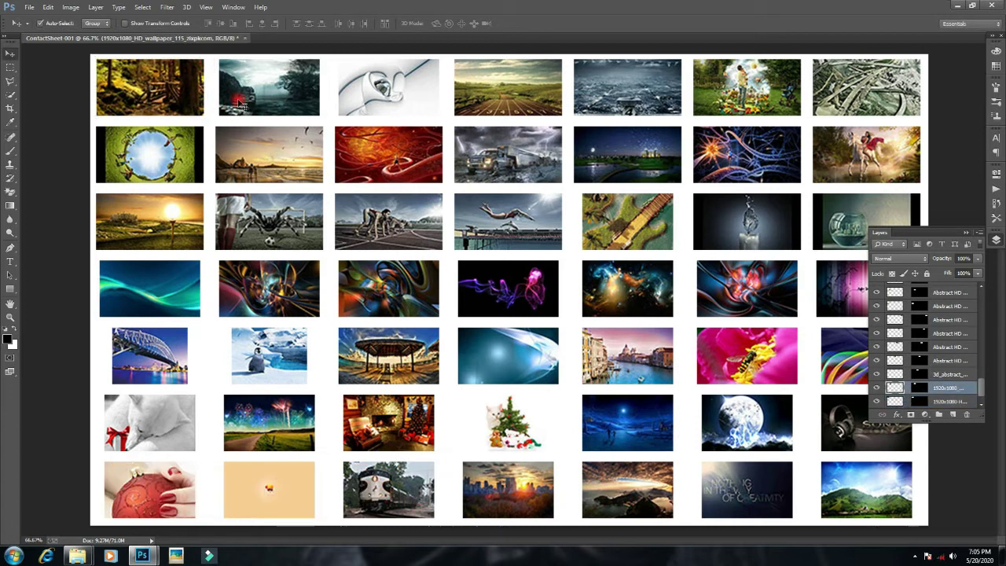
key("ctrl+t")
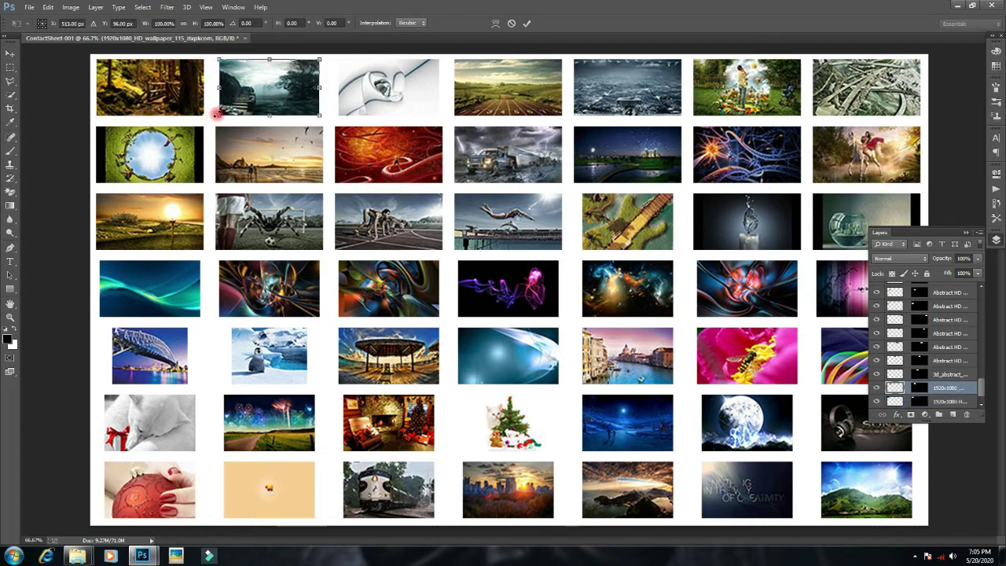
left_click_drag(216, 115, 211, 118)
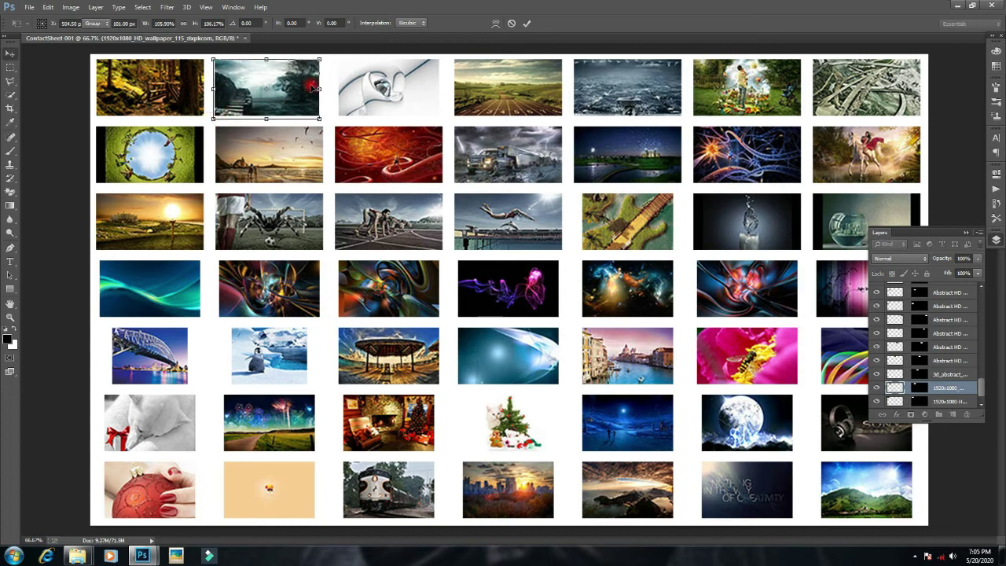
key("Return")
- Widen the white abstract thumbnail to 102.78%, then start enlarging the green circular thumbnail
left_click(354, 86)
key("ctrl+t")
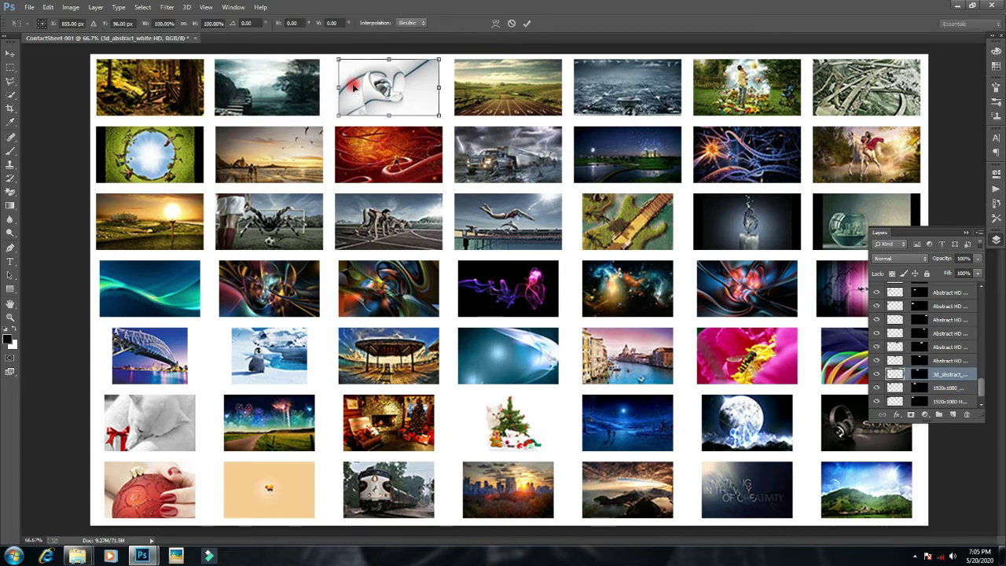
left_click_drag(337, 88, 336, 89)
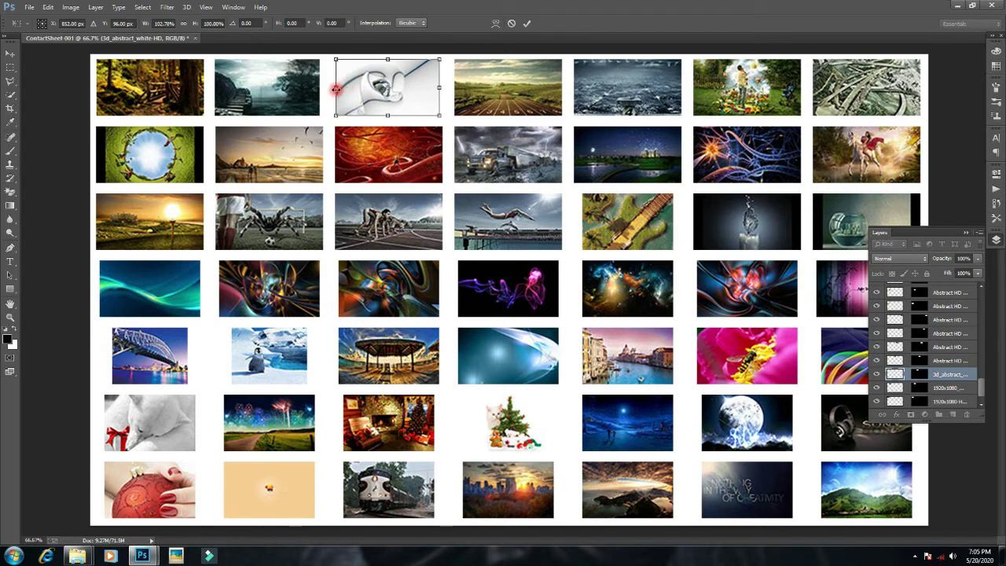
key("Return")
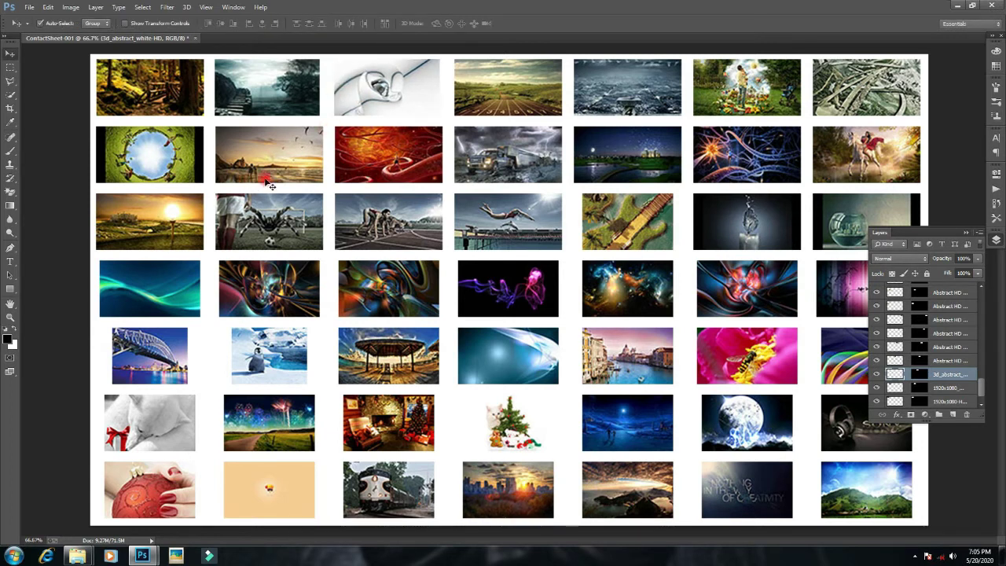
left_click(135, 165)
key("ctrl+t")
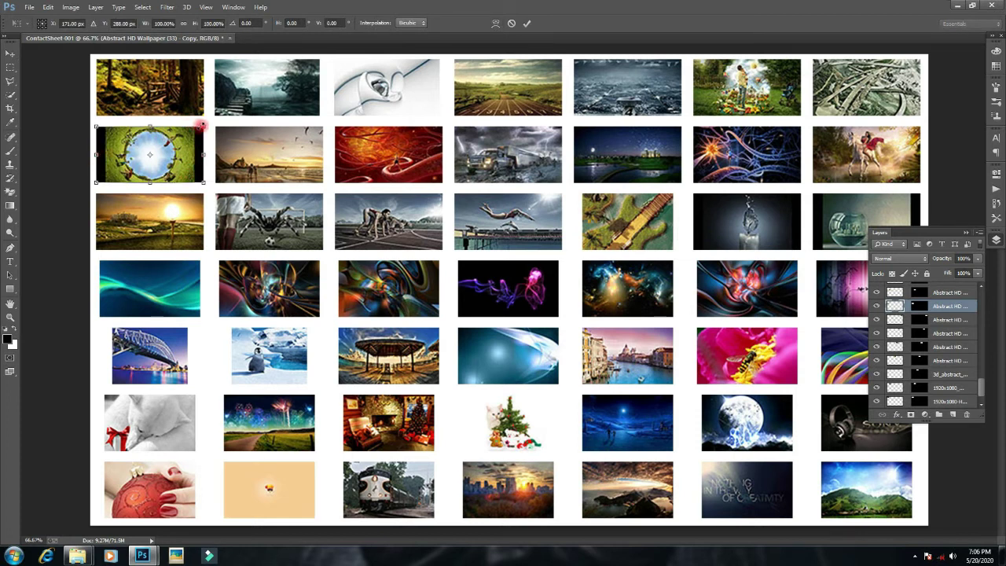
left_click_drag(202, 126, 205, 124)
- Commit the green thumbnail's resize and fill the Background layer with black
key("Return")
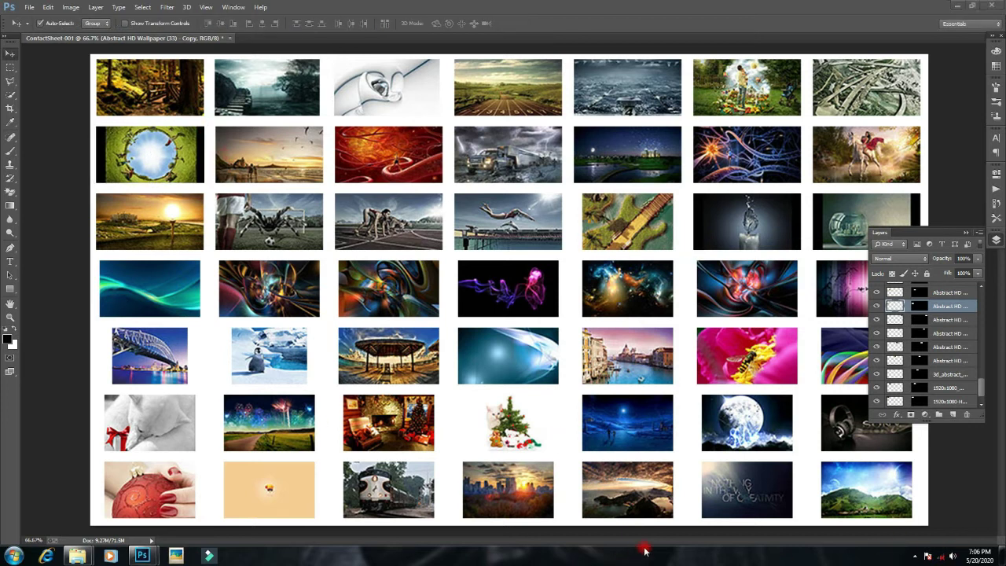
scroll(900, 397, "down", 1)
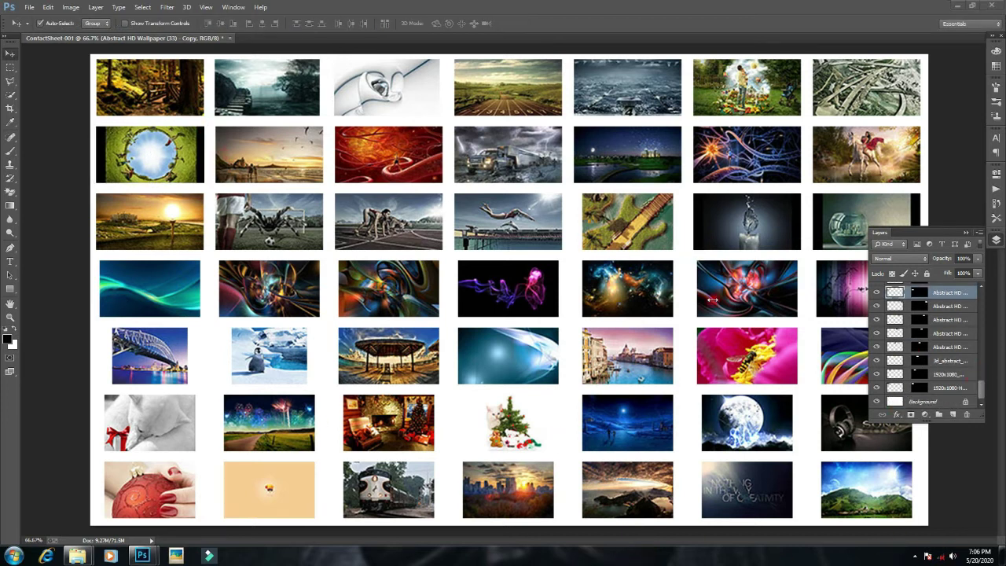
key("d")
left_click(921, 403)
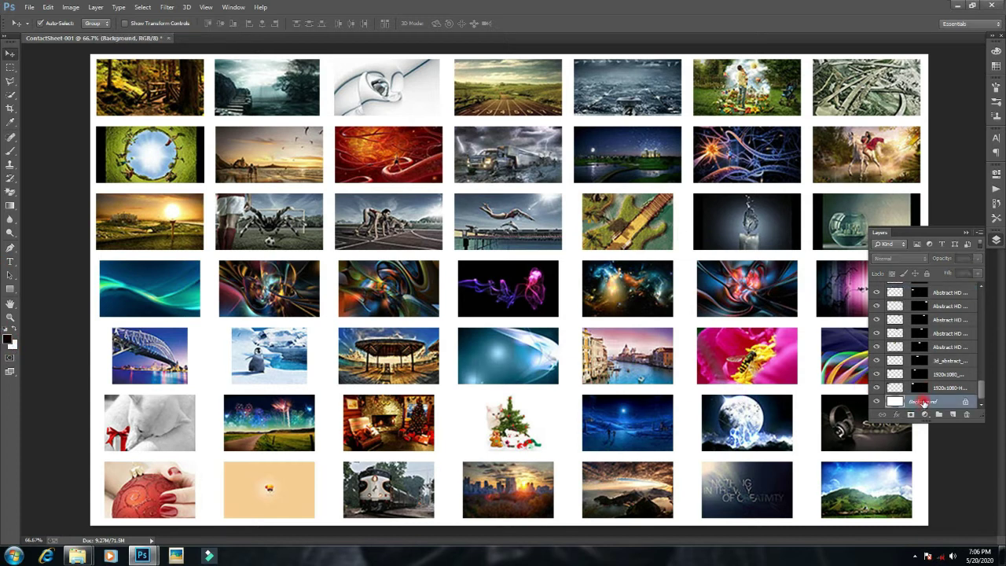
left_click(11, 343)
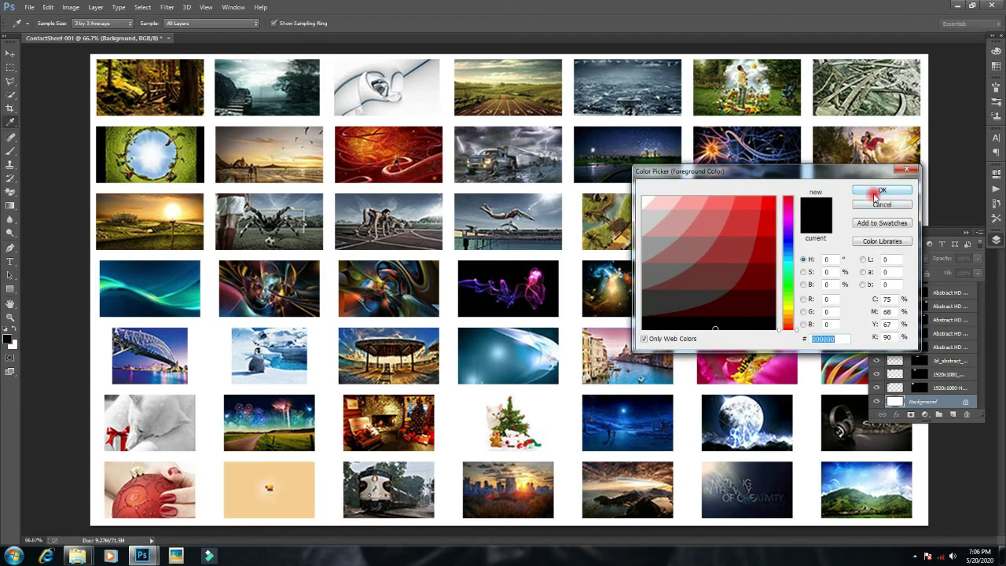
left_click(882, 190)
key("alt+d")
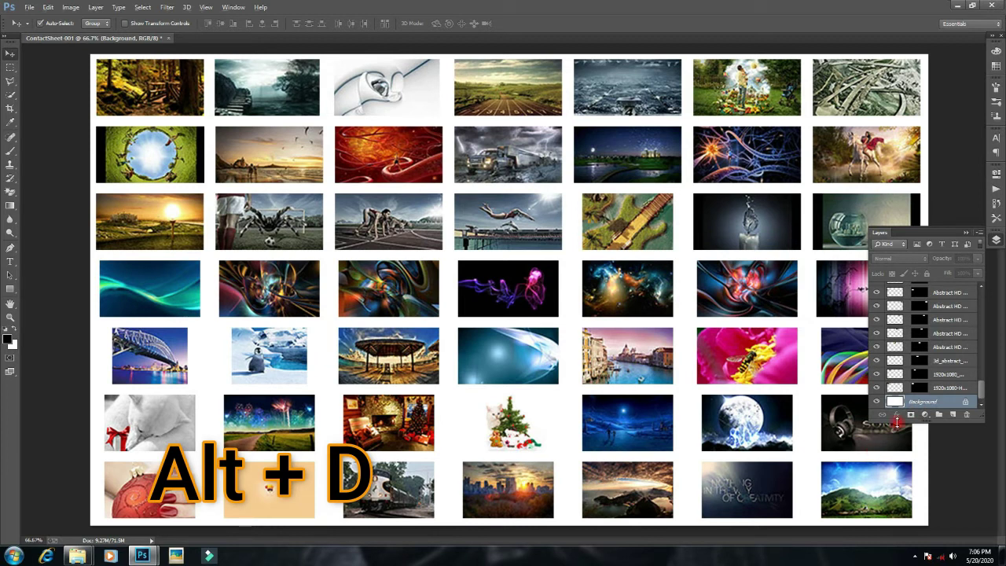
key("alt+Delete")
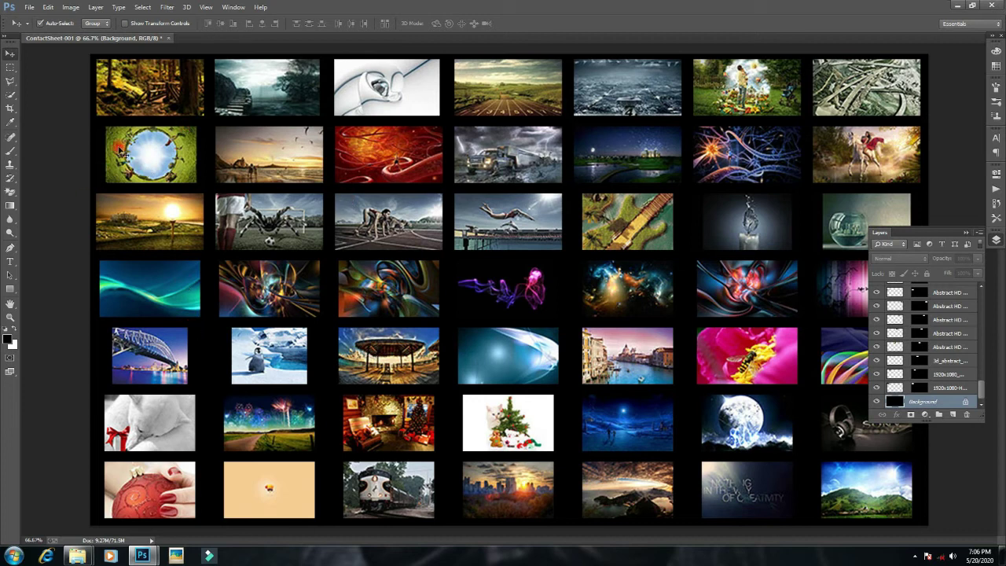
- Enlarge the green circular thumbnail further by stretching its side and corner
left_click(149, 170)
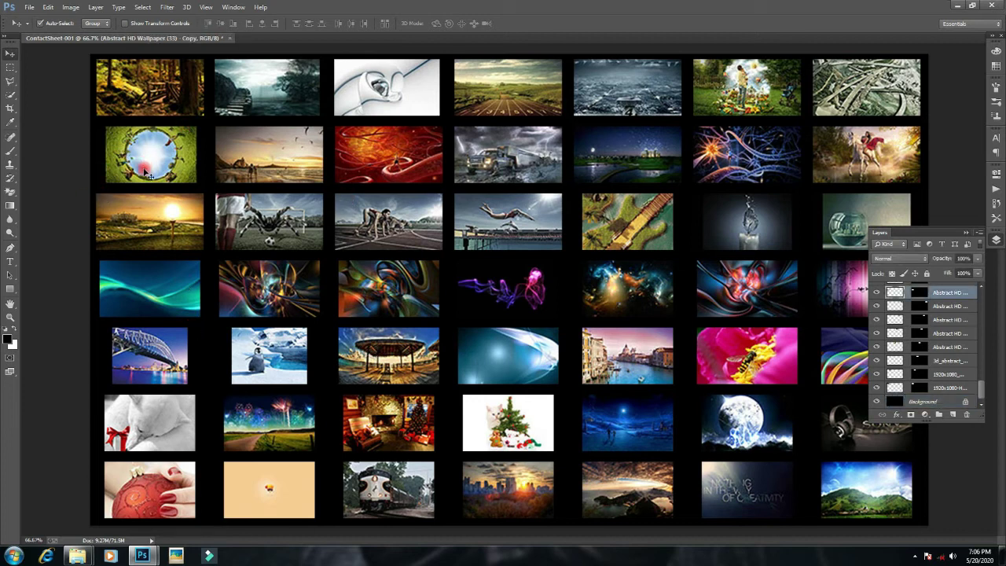
key("ctrl+t")
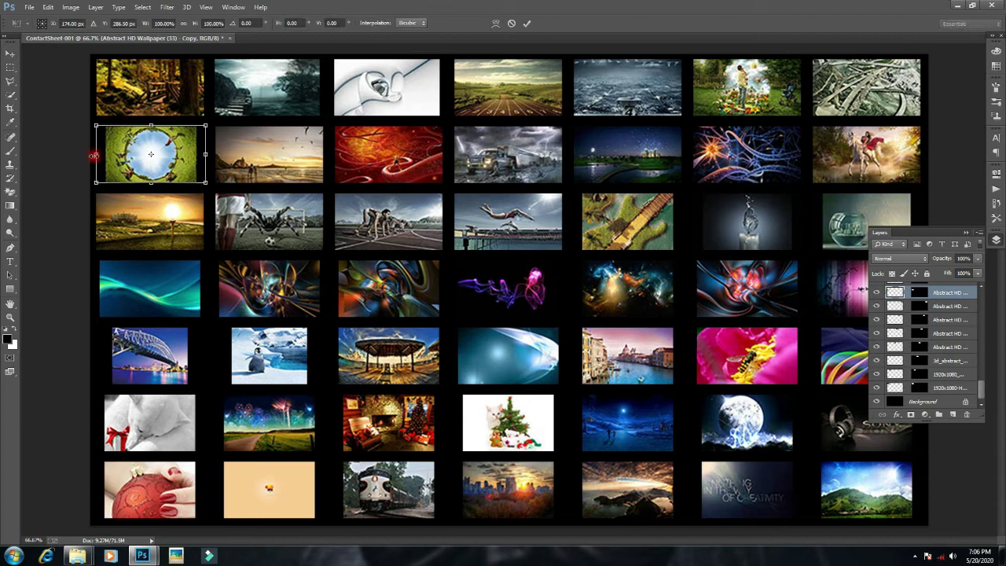
left_click_drag(94, 154, 91, 155)
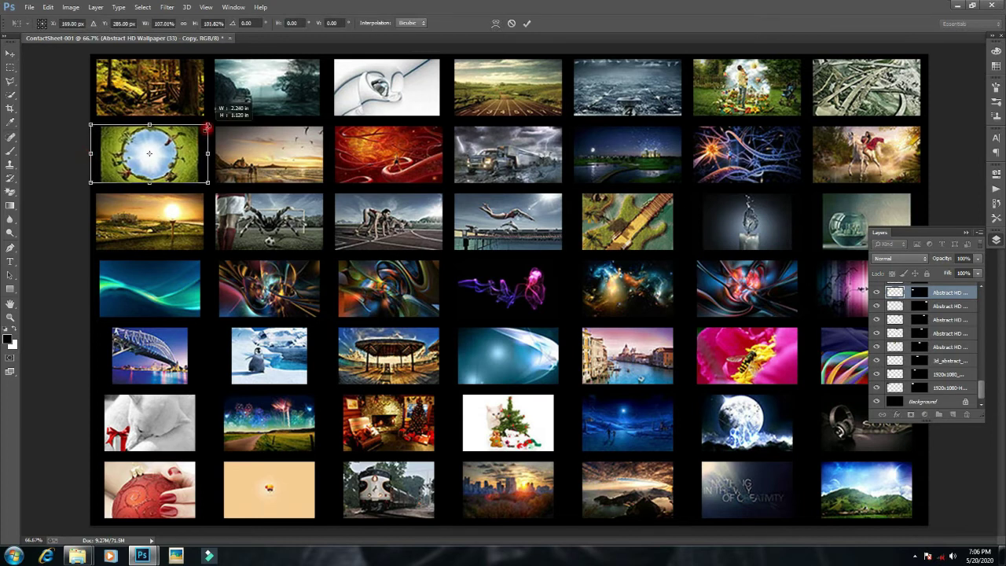
left_click_drag(206, 125, 209, 124)
key("Return")
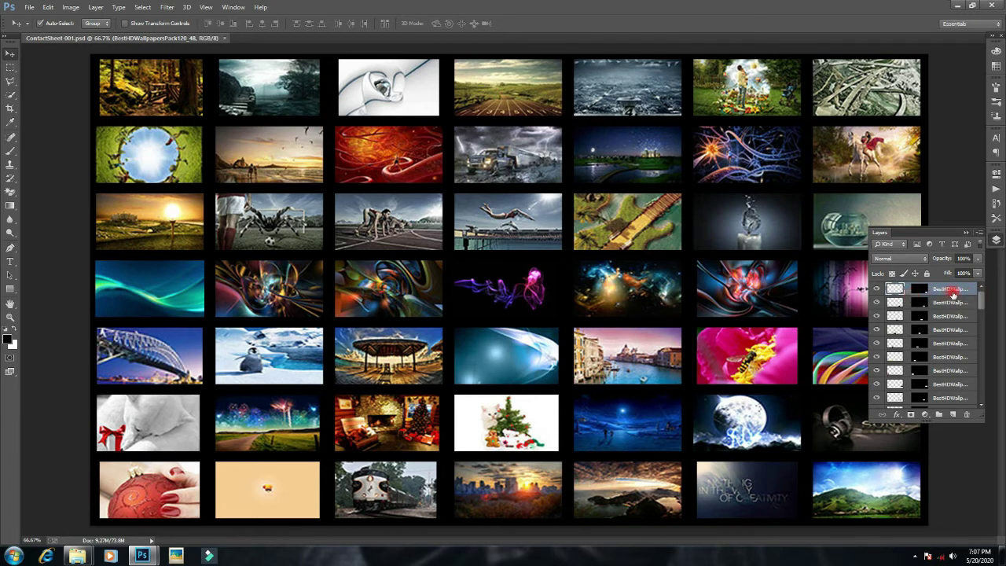
- Select all the thumbnail layers together in the Layers panel
left_click_drag(982, 304, 981, 405)
left_click(959, 389, "shift")
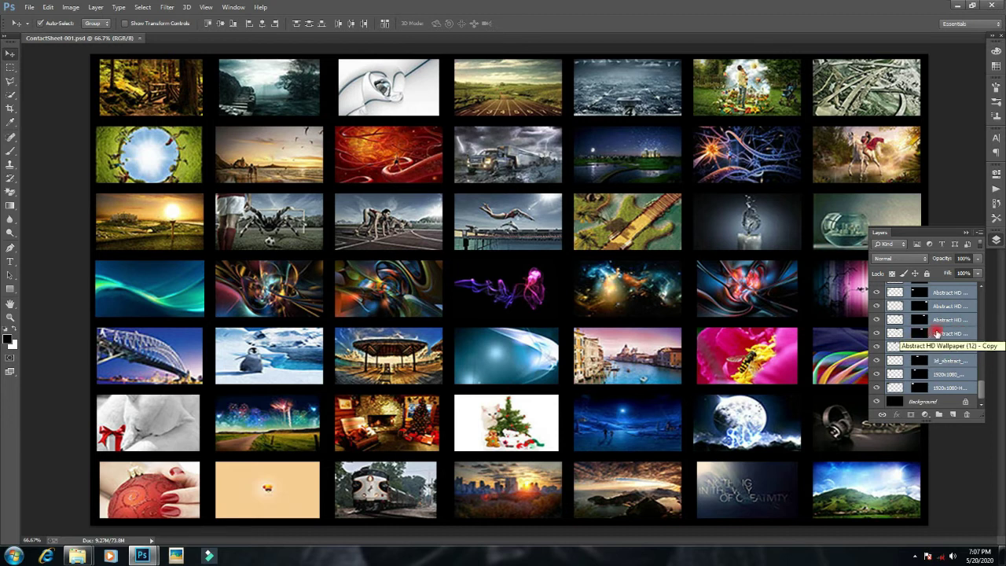
scroll(937, 330, "up", 10)
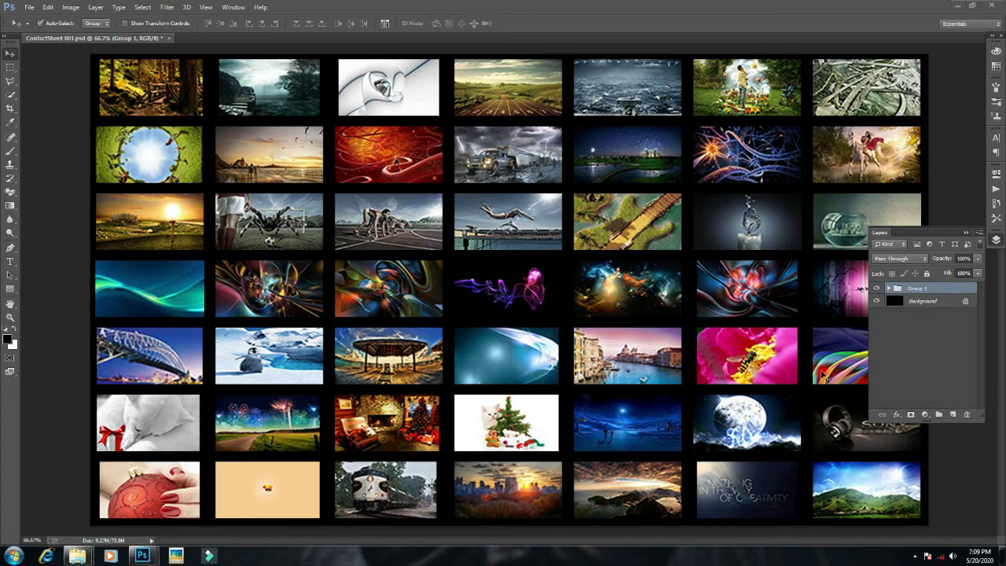
- Open the fx layer-style list for the thumbnail group in the Layers panel
left_click(910, 290)
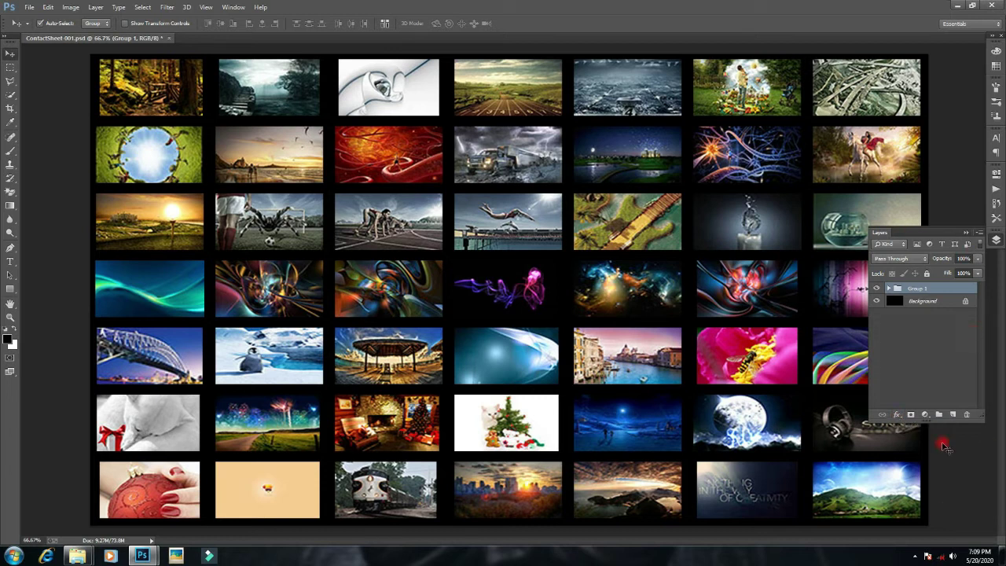
left_click(896, 415)
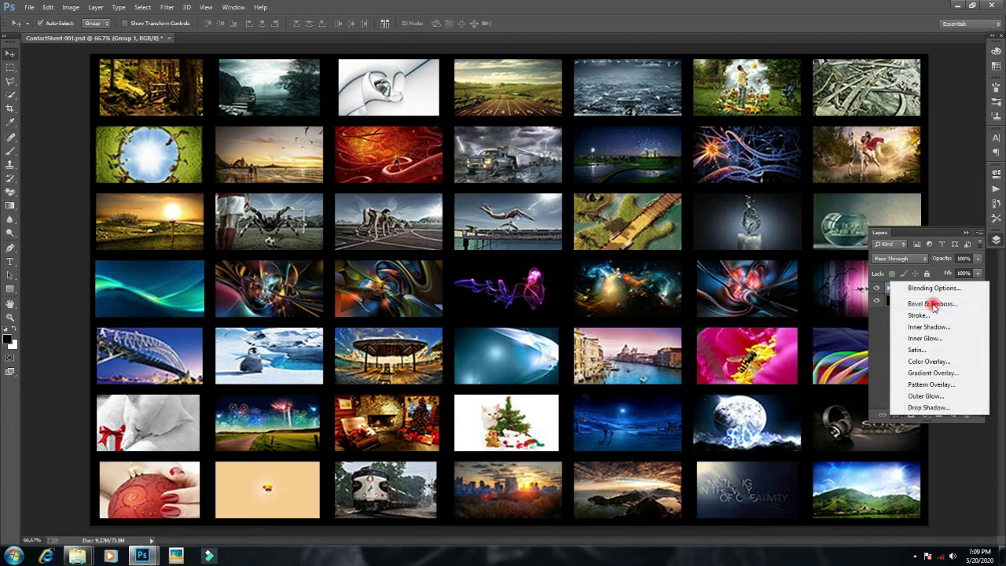
- Give Group 1 an Inner Bevel, Smooth Bevel & Emboss style at 100% depth, 5 px
left_click(933, 304)
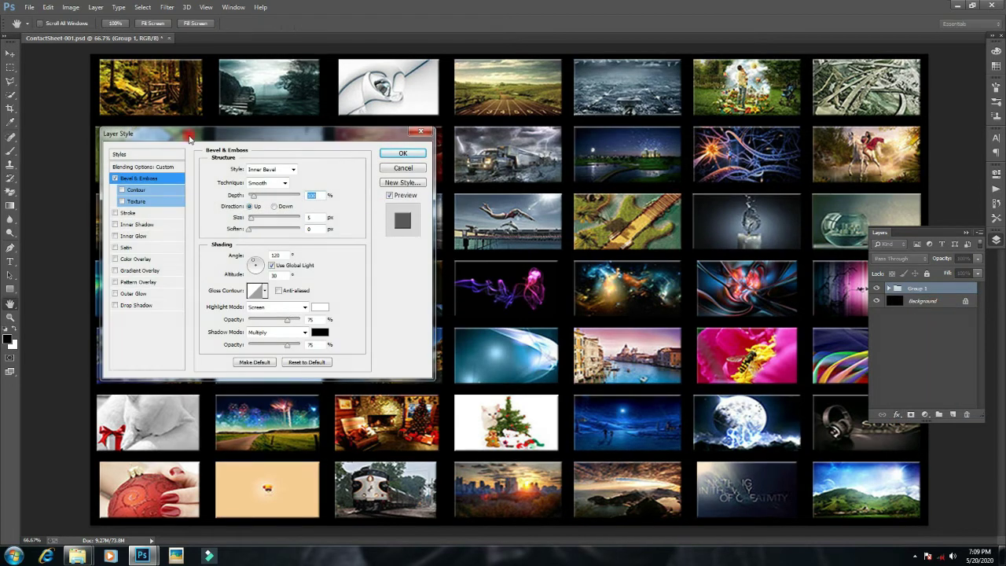
left_click_drag(236, 135, 394, 136)
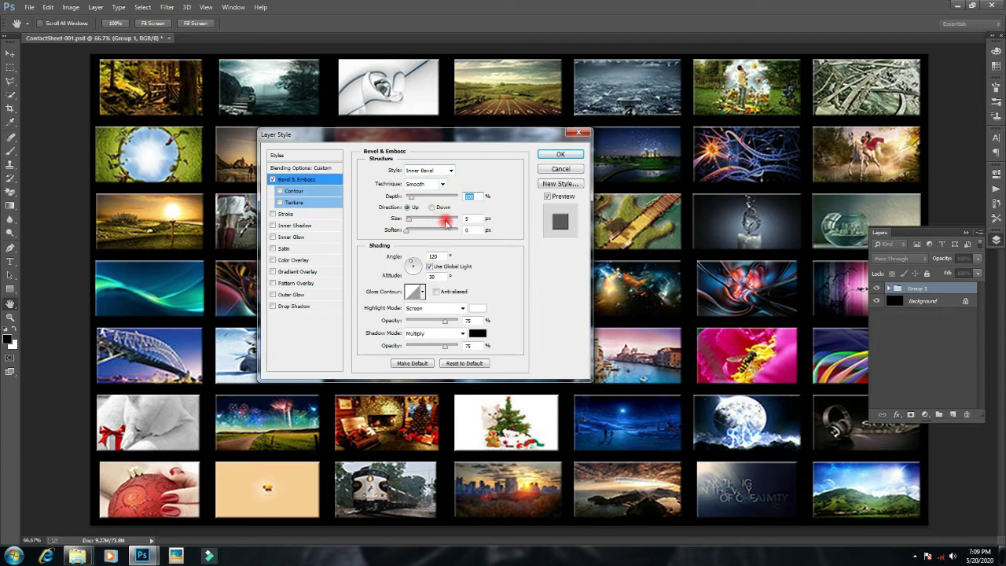
key("Return")
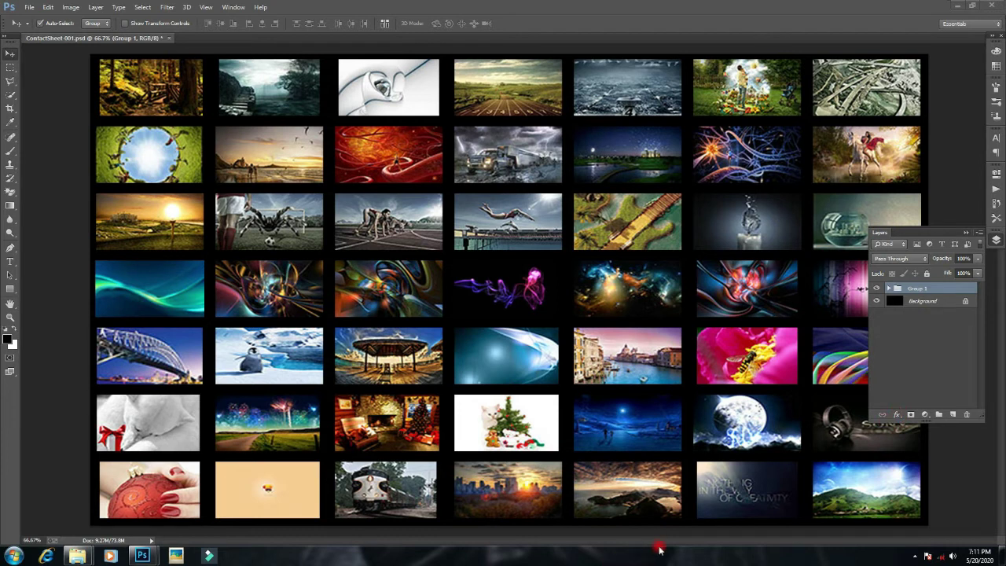
key("ctrl+minus")
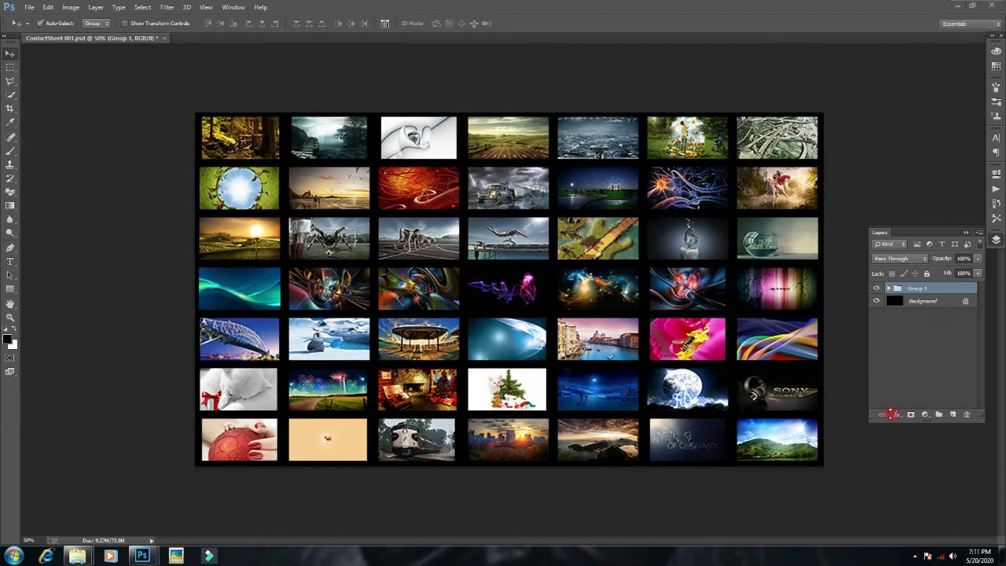
left_click(891, 415)
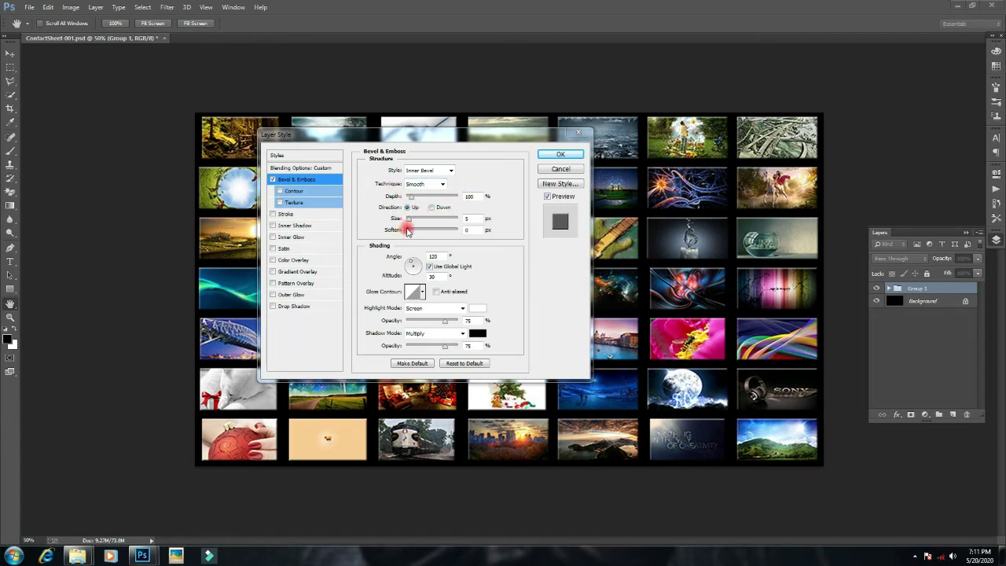
- Set the bevel size to 3 px and the light angle to 135°
left_click(411, 221)
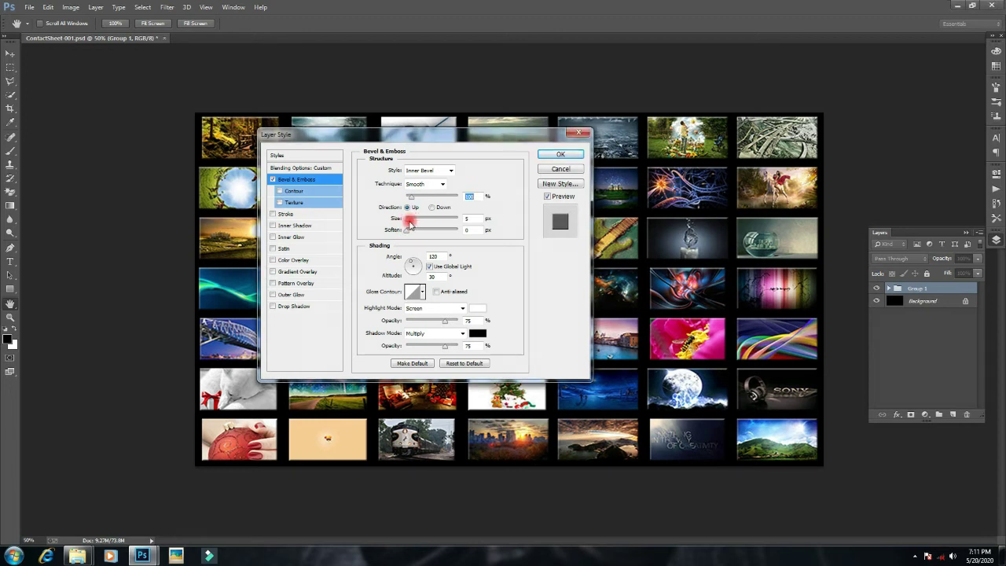
left_click(410, 224)
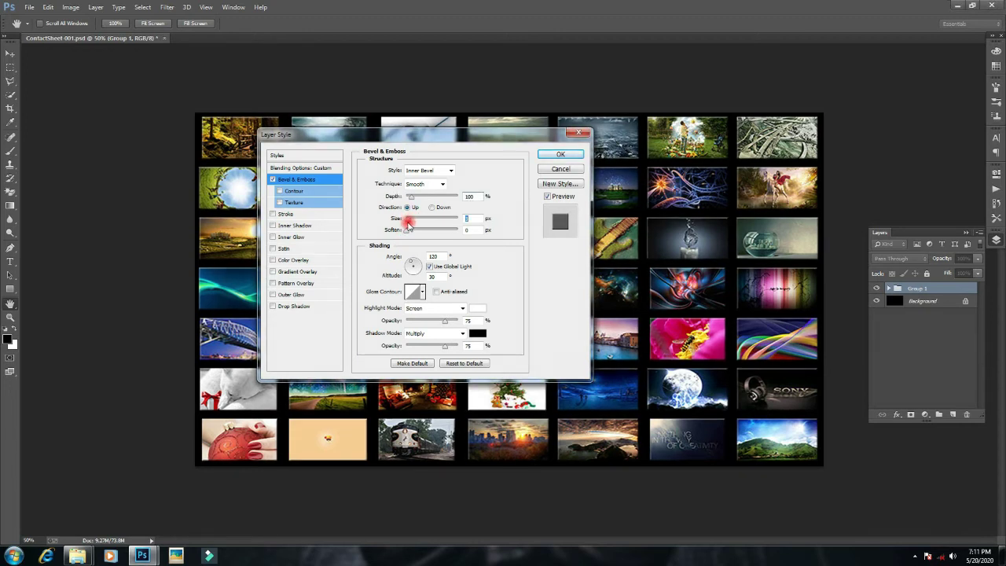
left_click(432, 256)
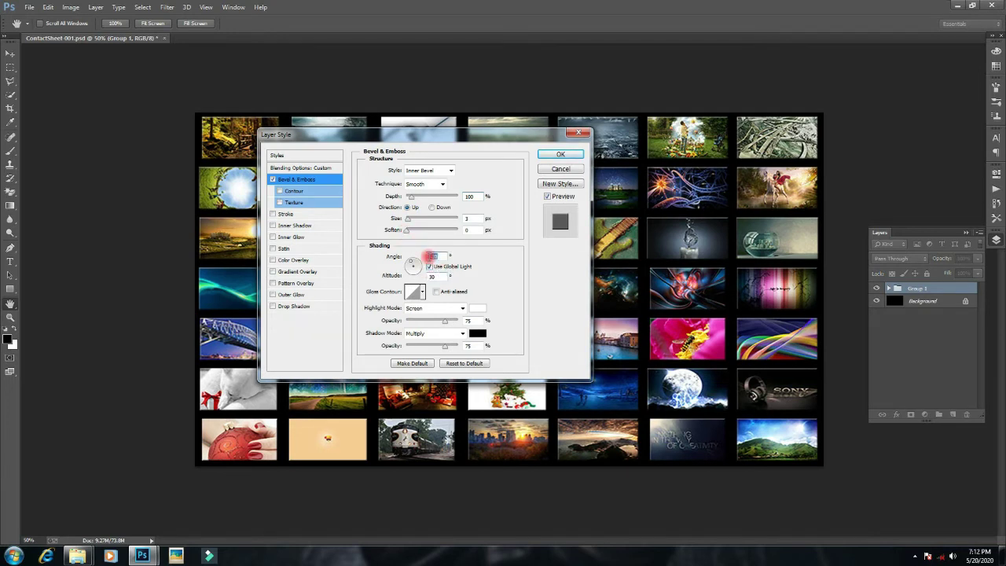
type("135")
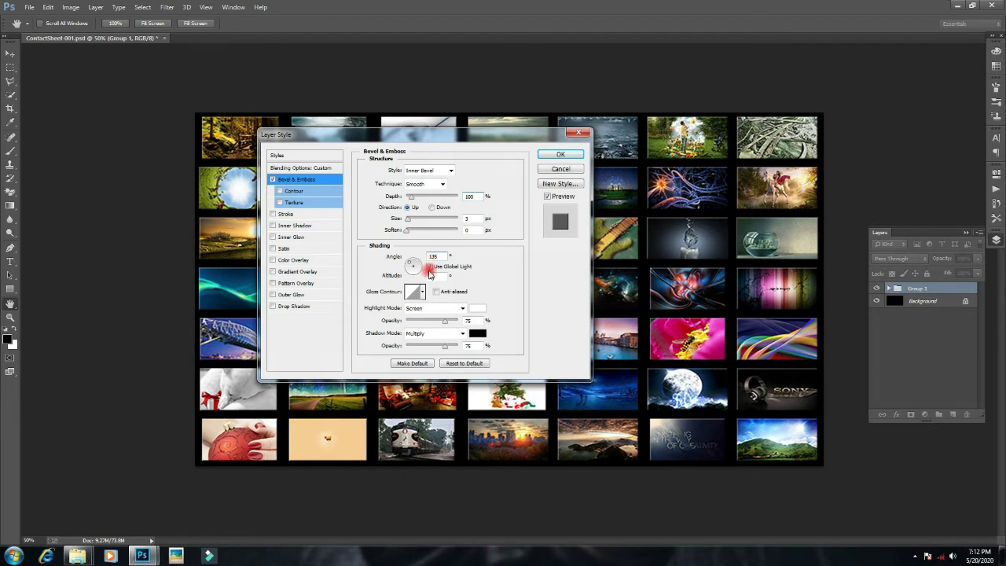
left_click(433, 275)
- Raise the bevel's highlight and shadow opacity sliders to 100%
left_click(442, 327)
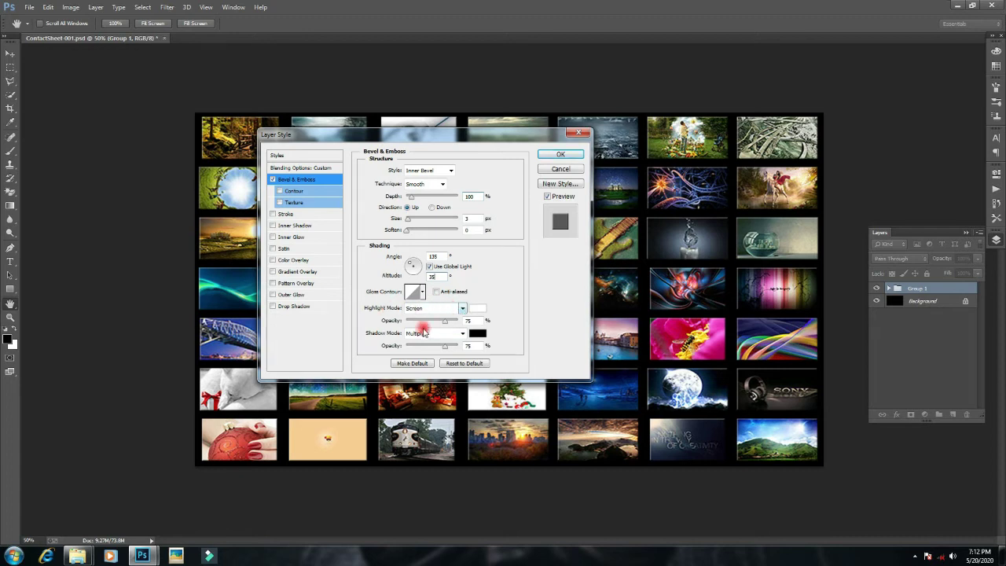
left_click_drag(445, 325, 458, 323)
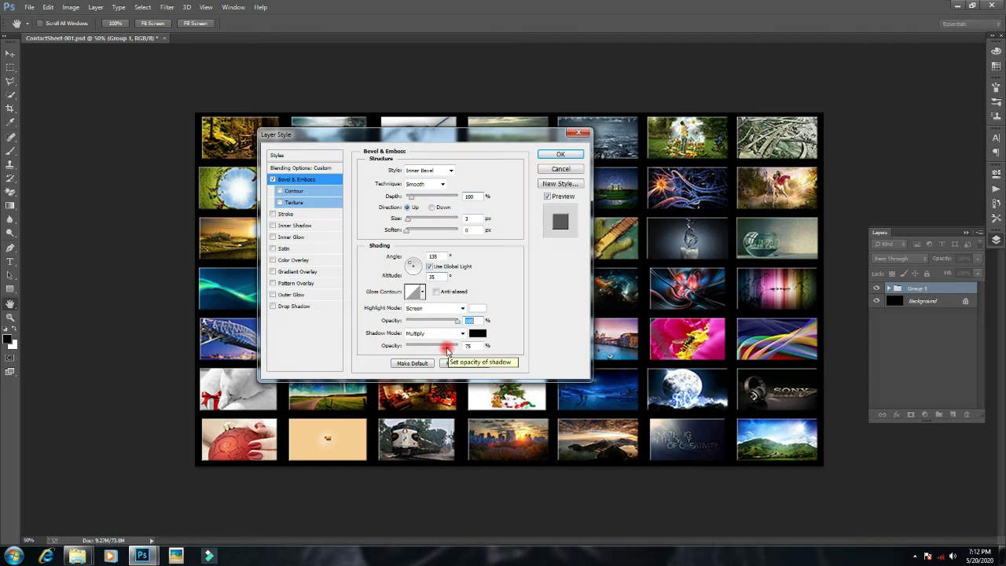
left_click(452, 349)
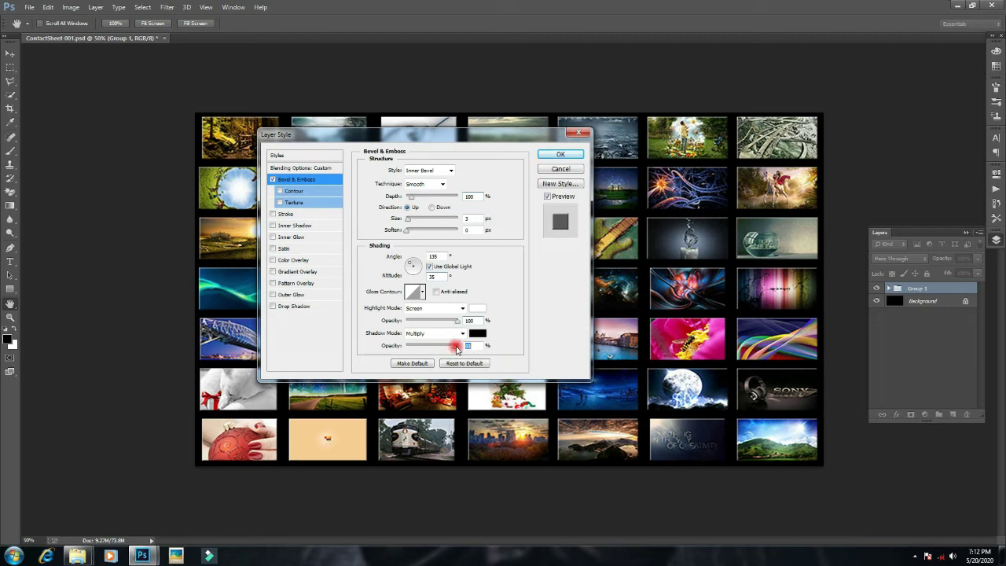
left_click_drag(456, 349, 516, 346)
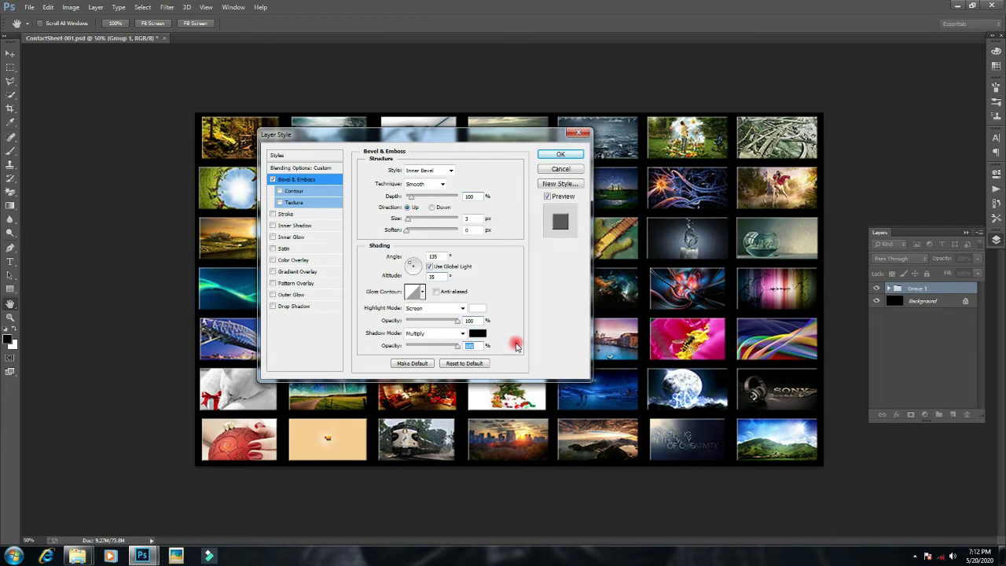
- Enable the bevel Contour and choose the Sawtooth 1 contour preset
left_click(315, 192)
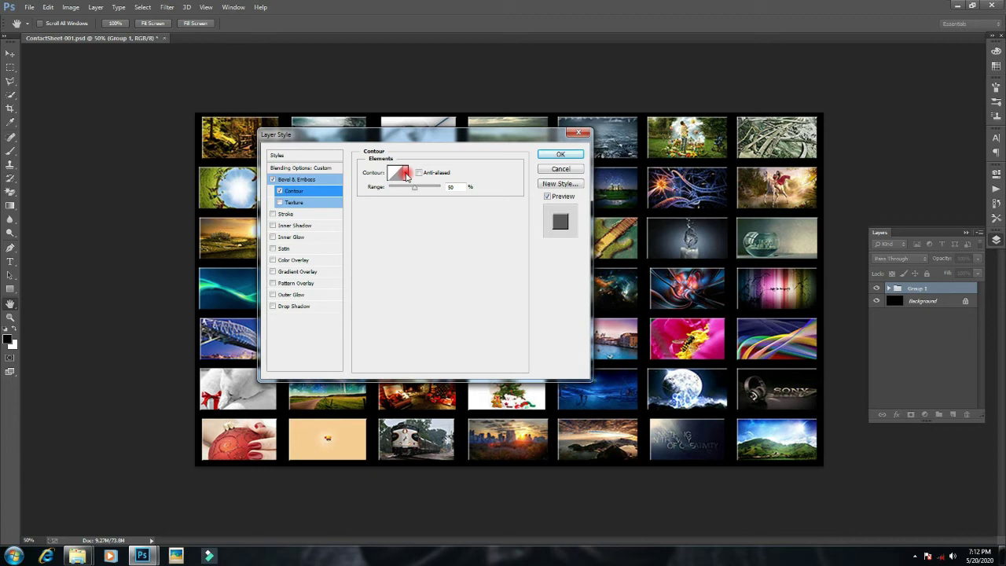
left_click(406, 174)
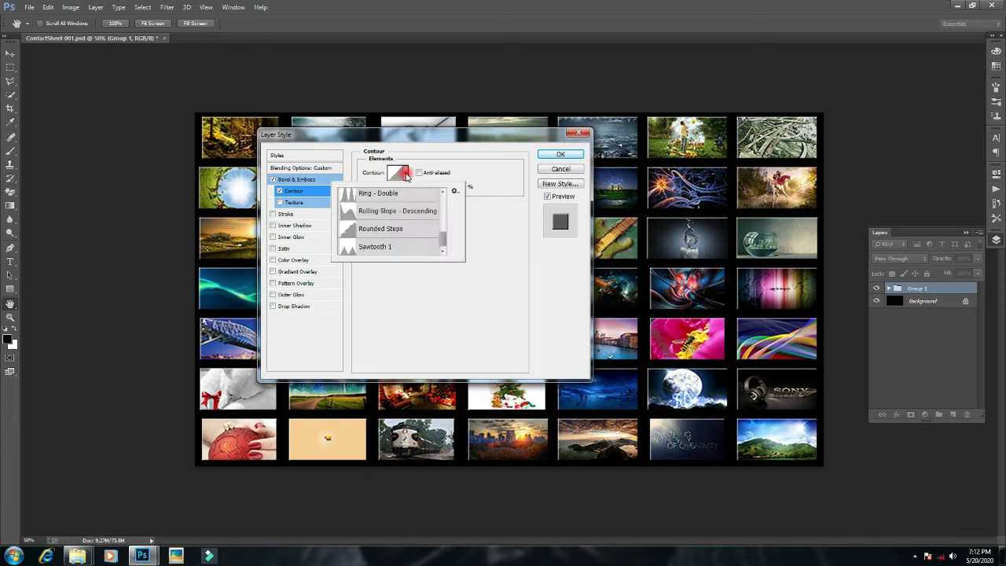
left_click(455, 191)
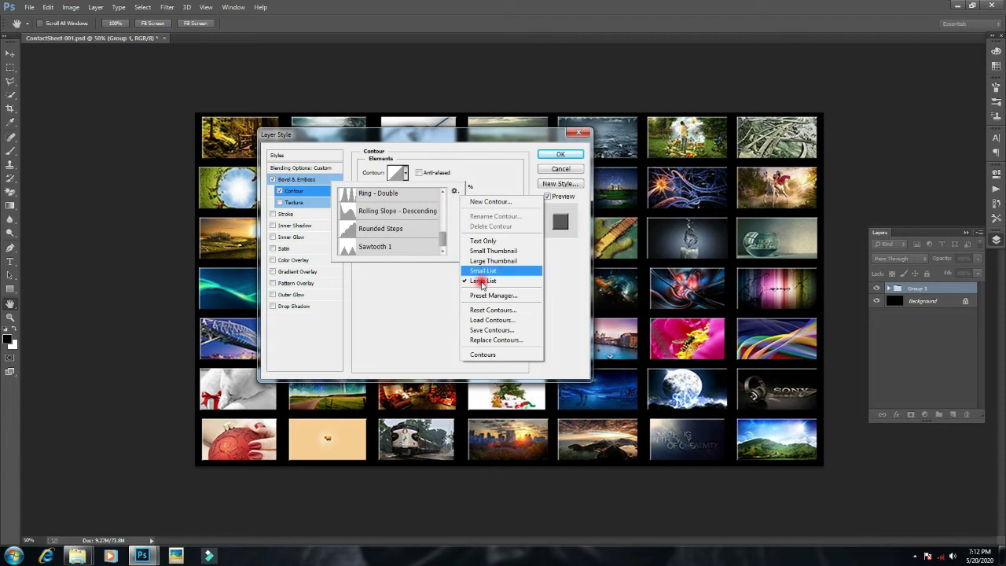
left_click(494, 282)
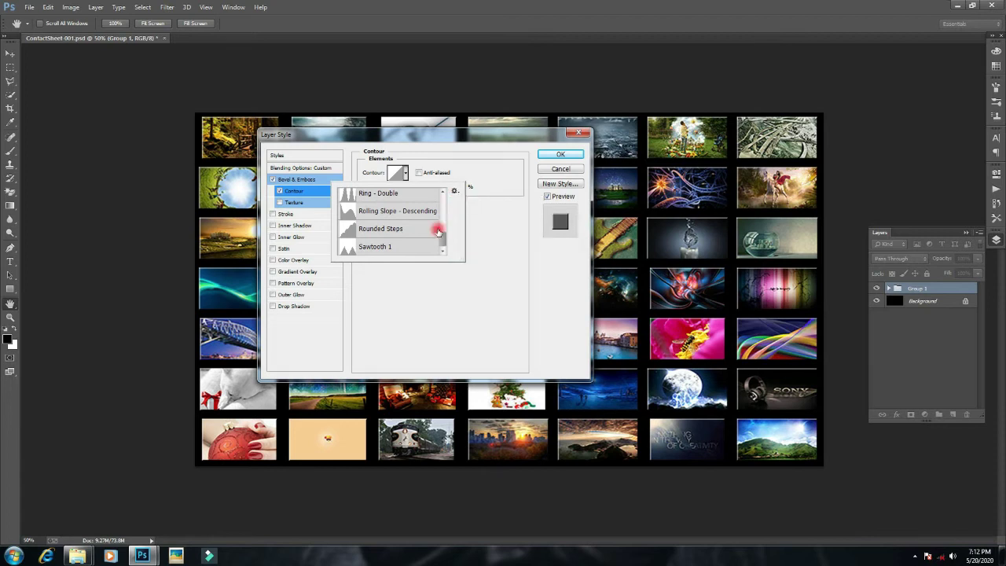
left_click_drag(438, 219, 405, 249)
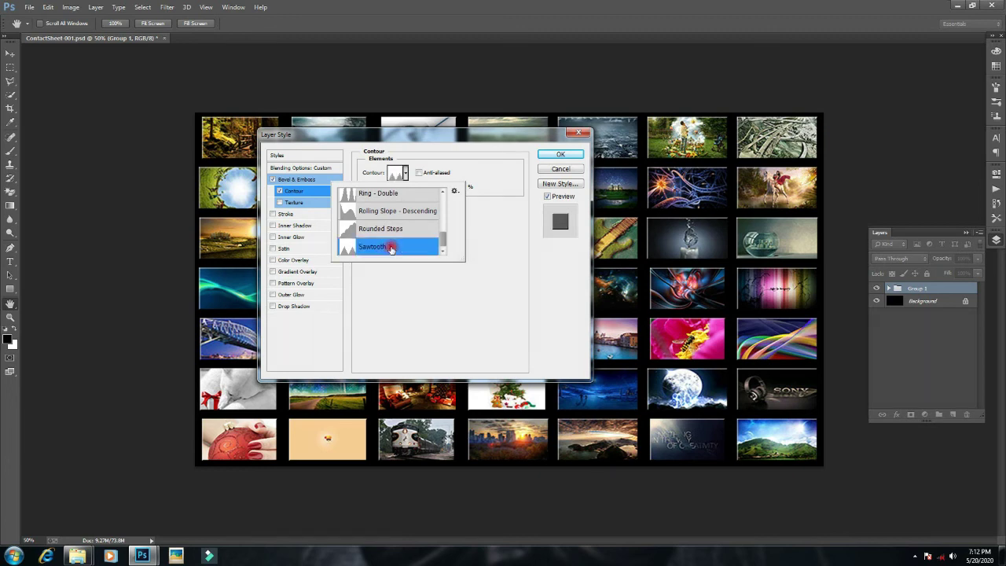
left_click(391, 247)
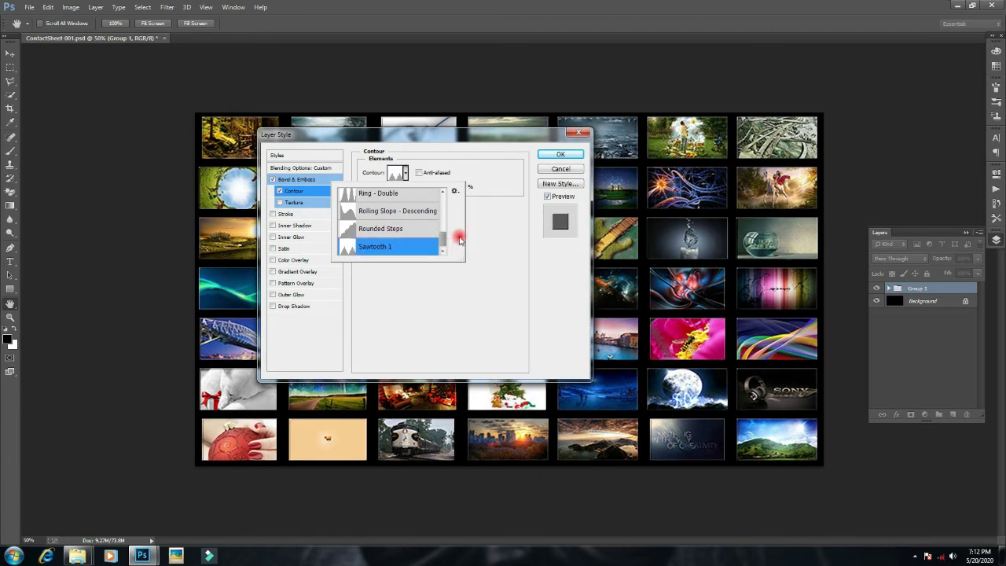
- Widen the contour range to 100% and apply the layer style to Group 1
left_click(465, 229)
mouse_move(438, 198)
left_mouse_down()
mouse_move(399, 195)
mouse_move(443, 193)
left_mouse_up()
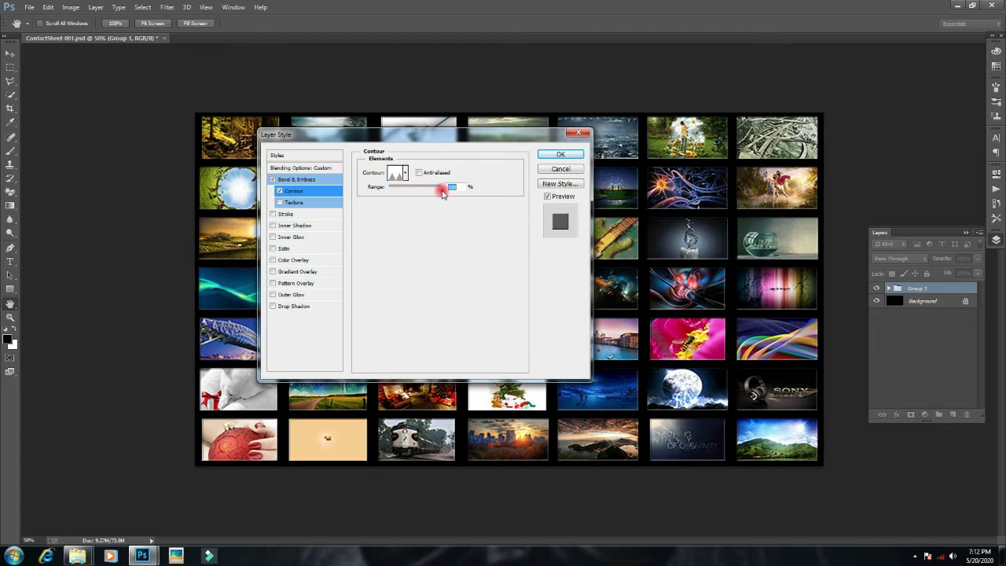
left_click(574, 154)
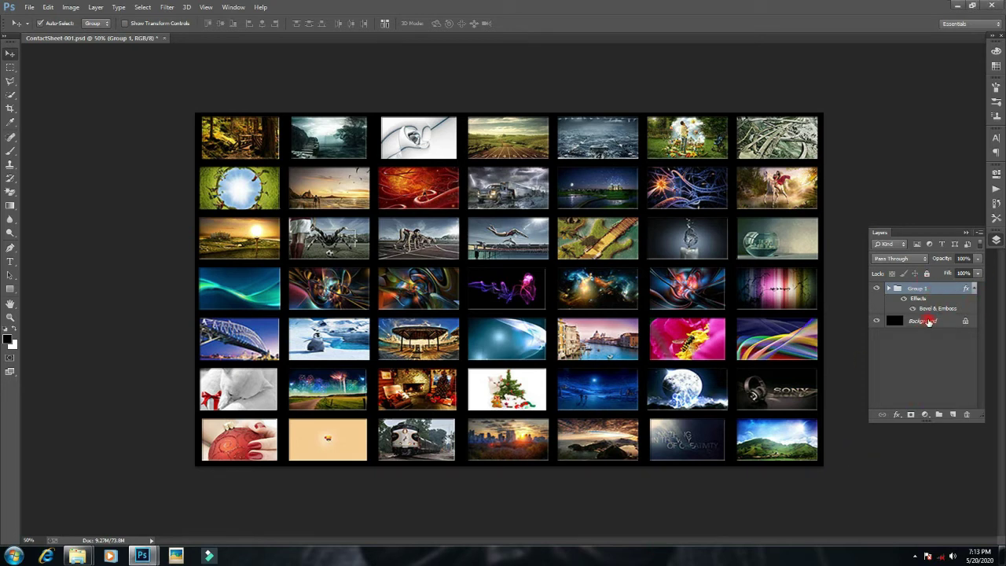
- Convert Group 1 and the Background into a single Group 1 smart object
left_click(929, 327)
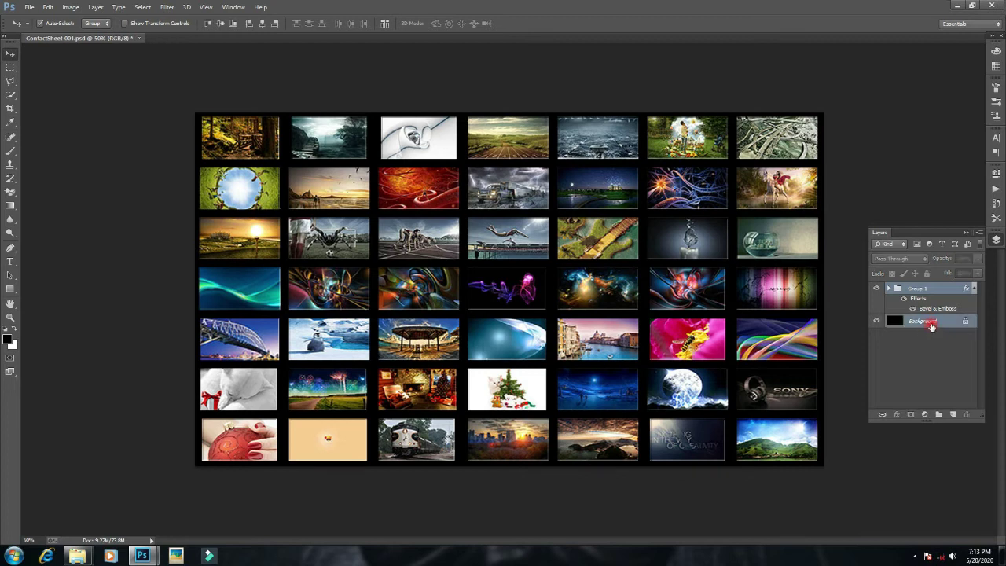
right_click(930, 324)
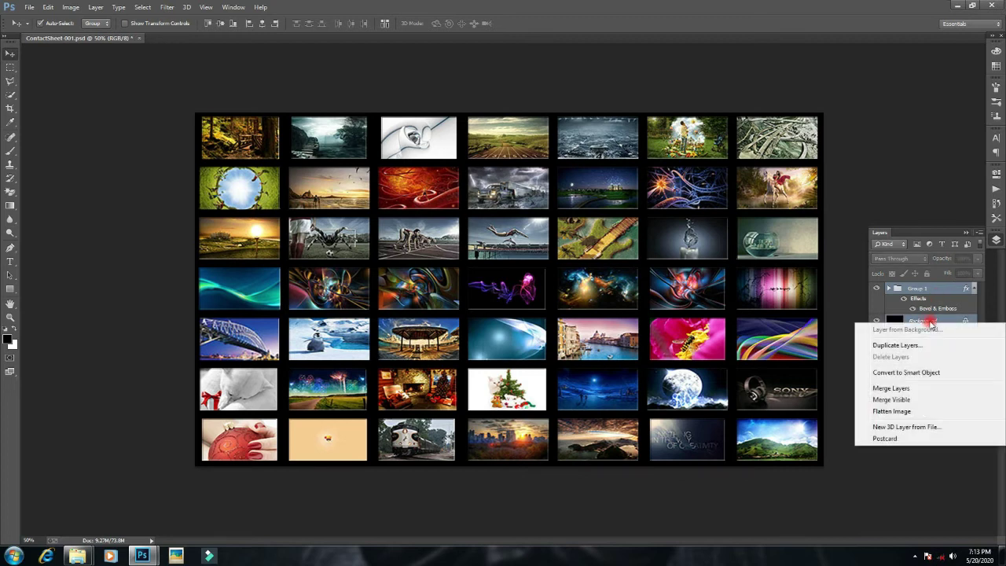
left_click(928, 374)
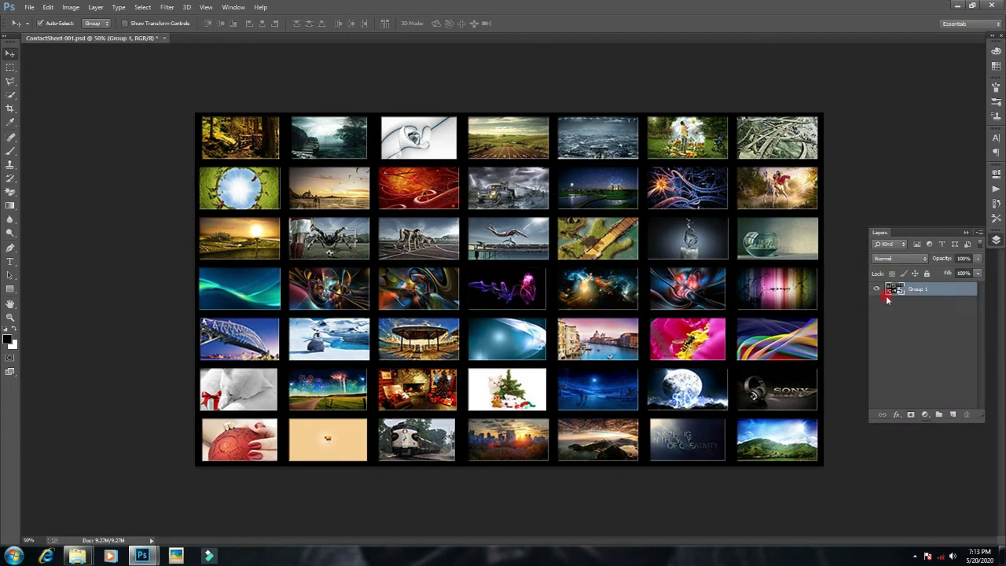
- Add a new empty Layer 1 above the smart object
left_click(644, 557)
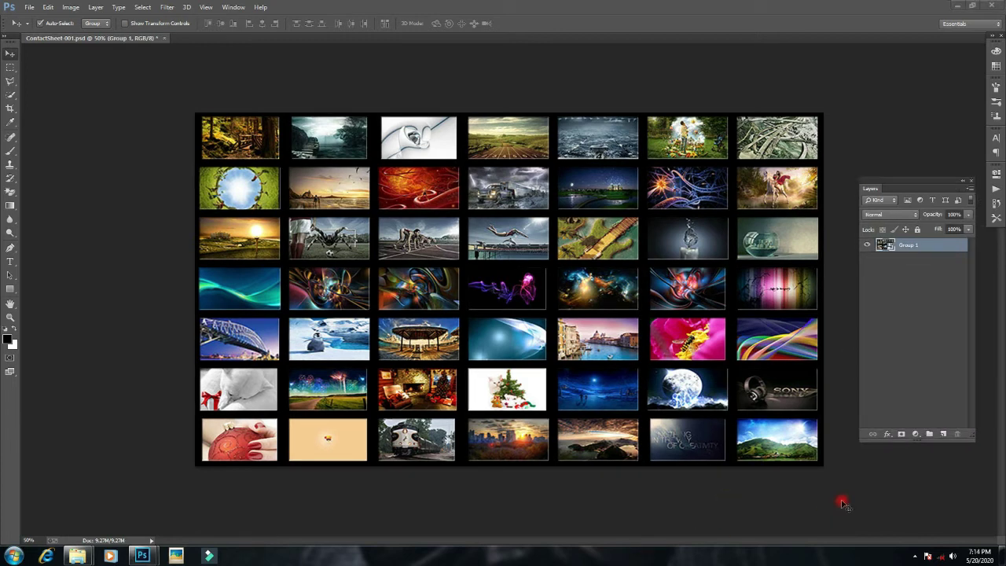
left_click(943, 434)
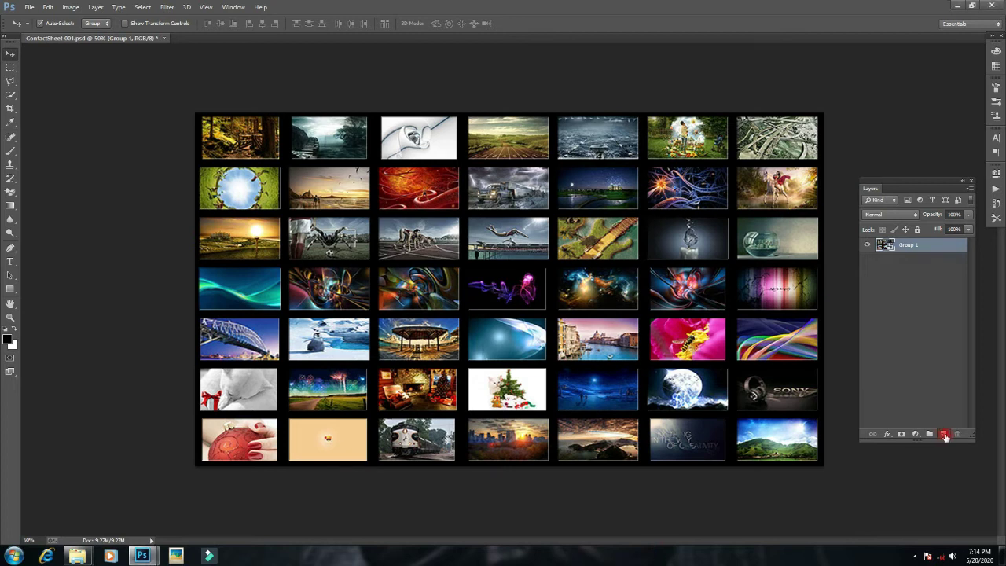
left_click(944, 434)
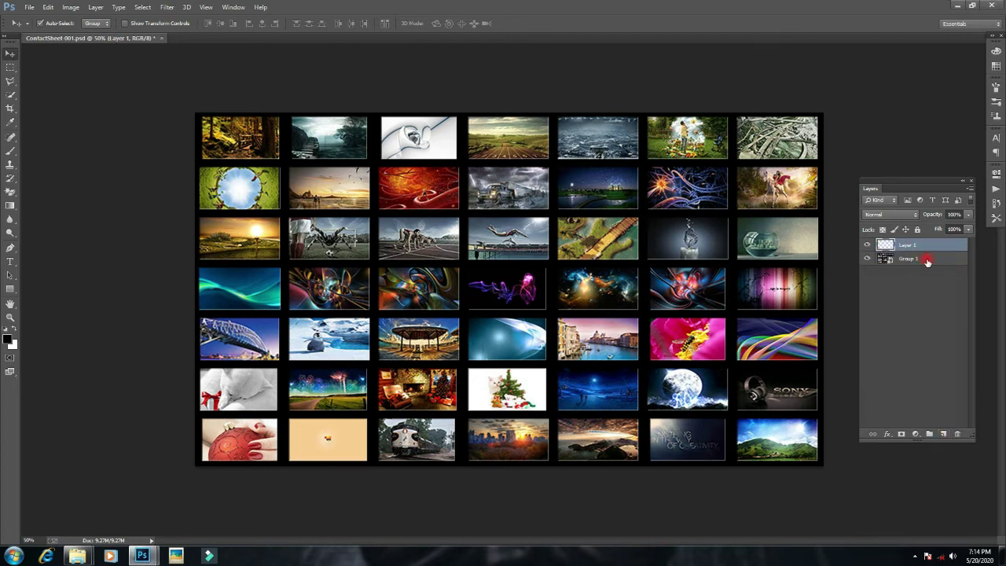
- Put black Layer 1 under Group 1, then scale the wall to ~57% and centre it near the top
left_click_drag(928, 252, 918, 265)
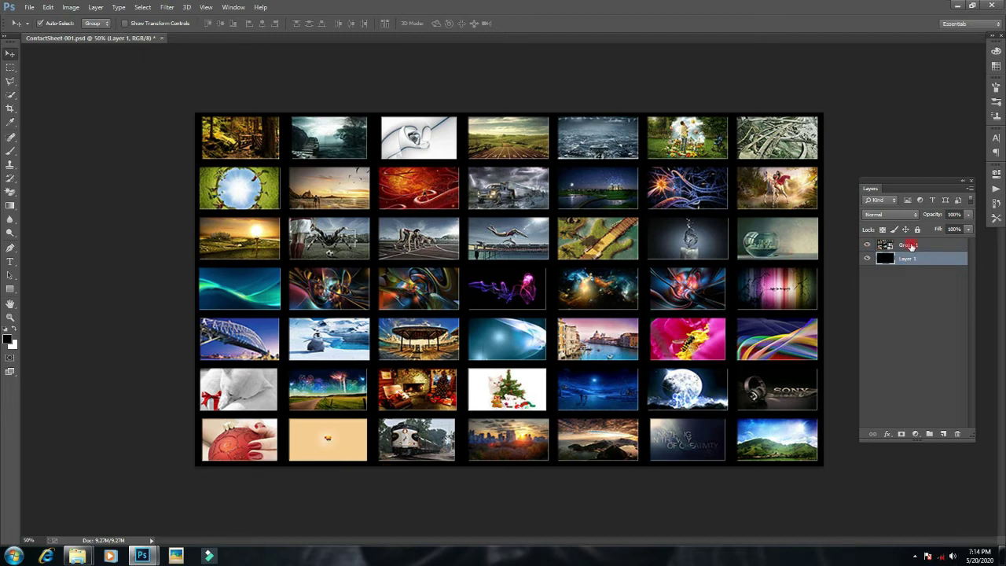
left_click(915, 246)
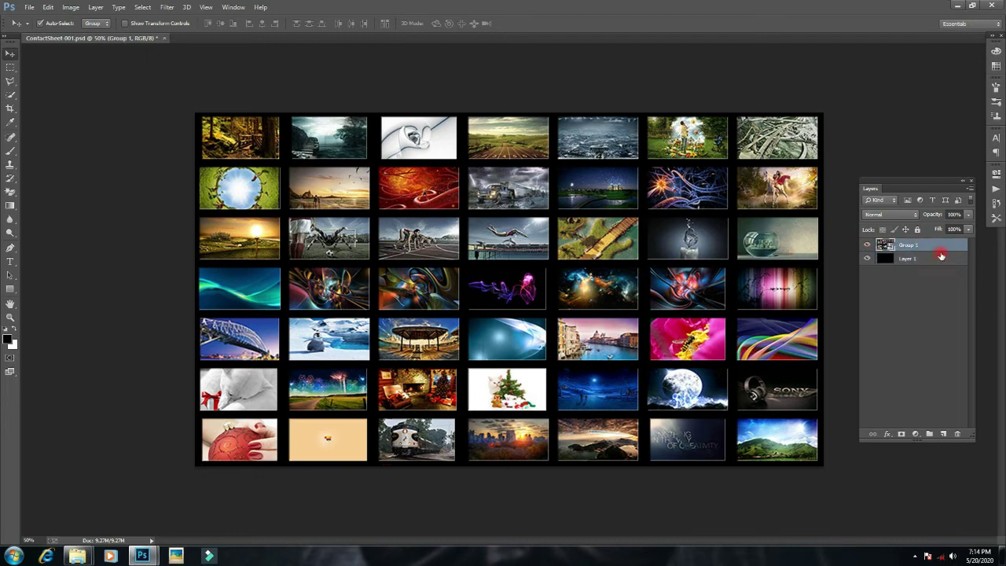
key("ctrl+t")
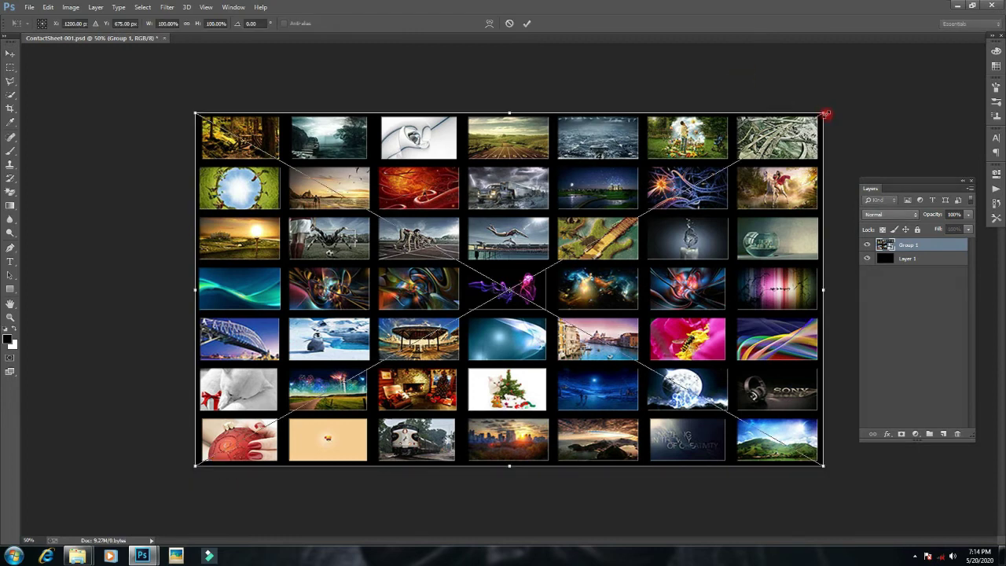
left_click_drag(825, 114, 641, 215)
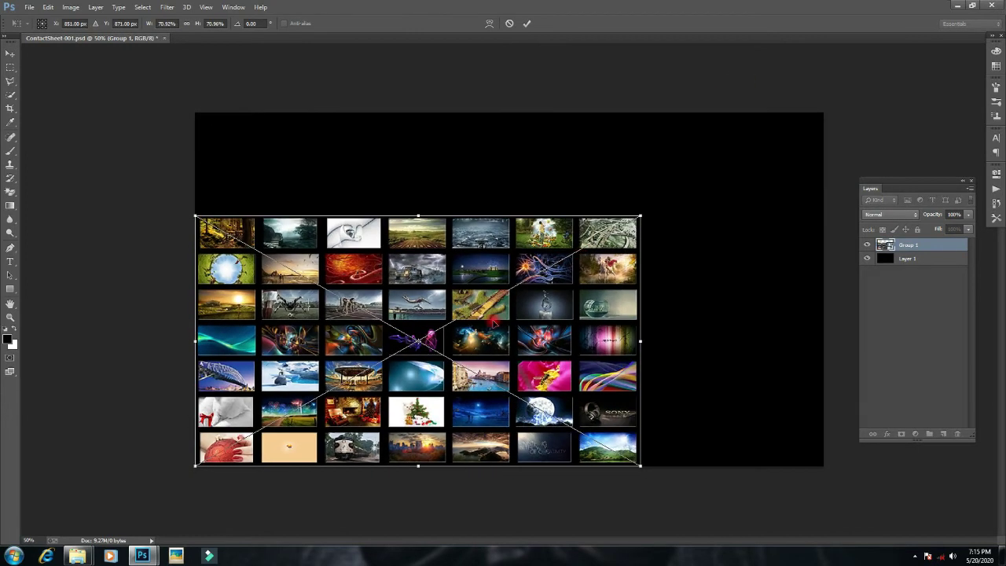
left_click_drag(493, 321, 585, 230)
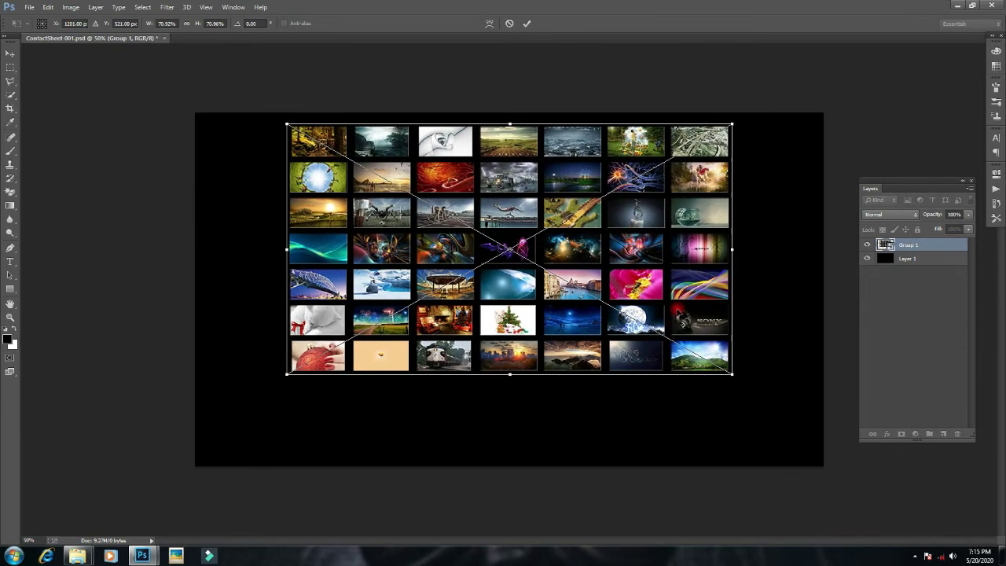
left_click_drag(732, 373, 648, 328)
left_click_drag(573, 269, 611, 269)
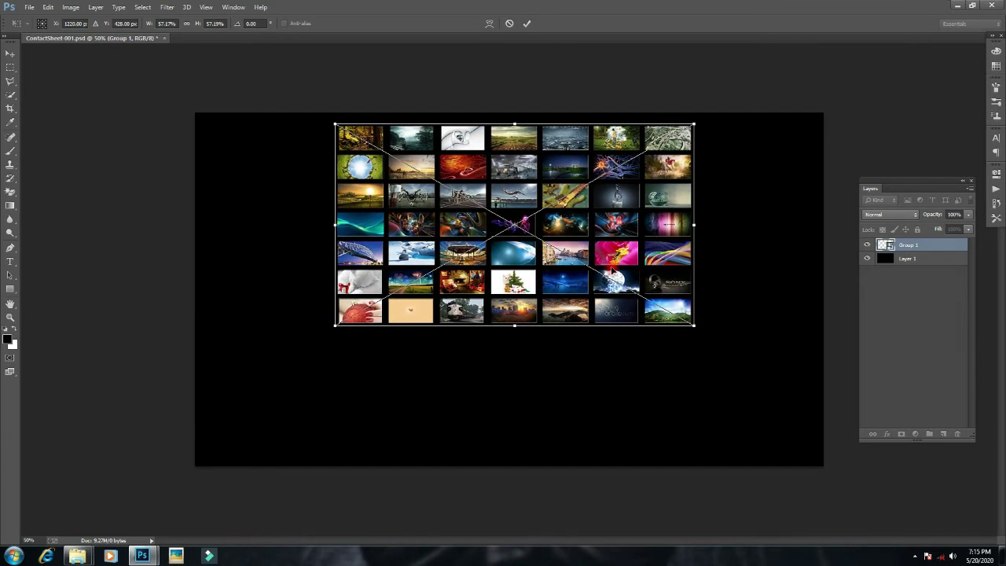
left_click(526, 25)
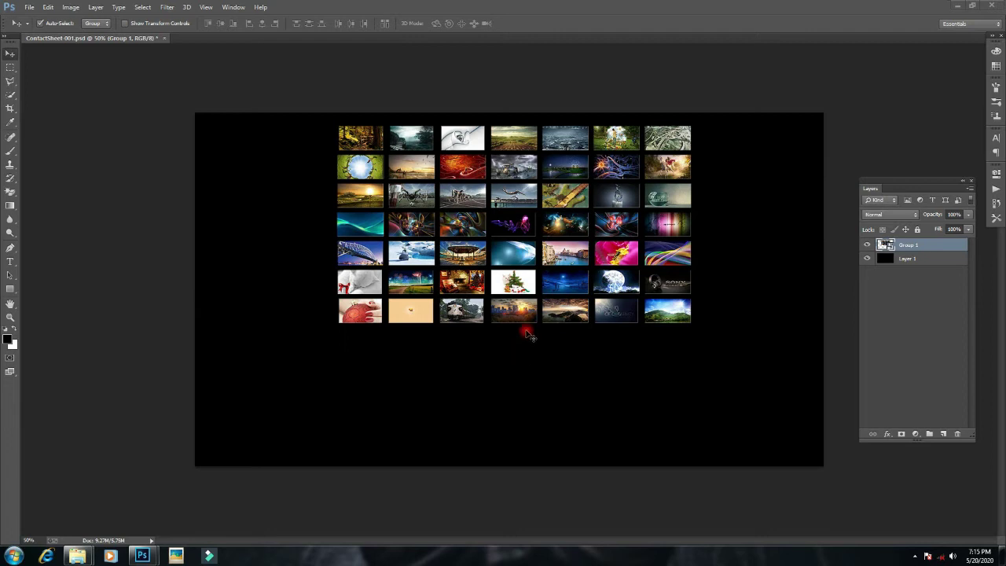
- Add a layer mask to Group 1 and drag a black-white gradient up from the canvas bottom
left_click(902, 434)
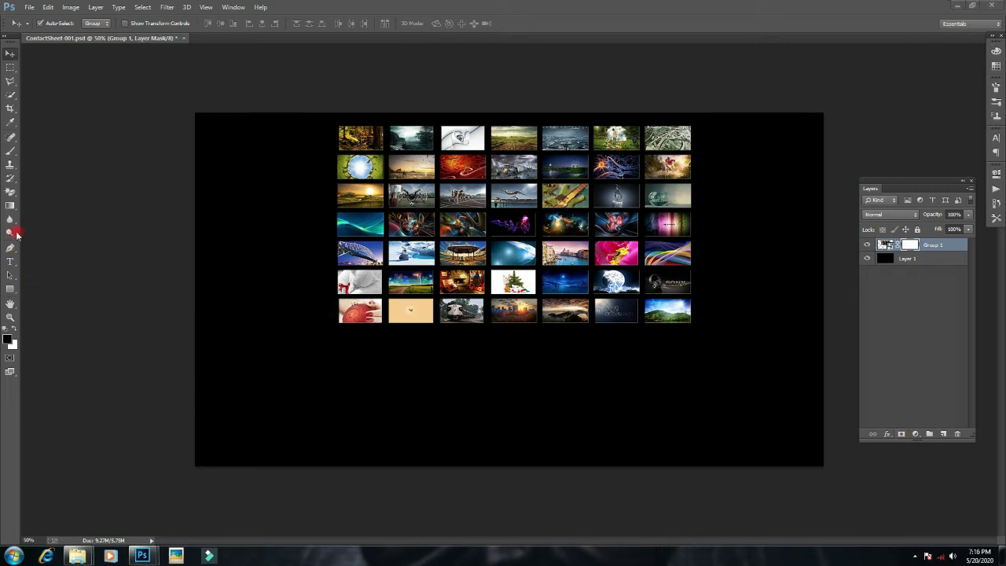
left_click(10, 206)
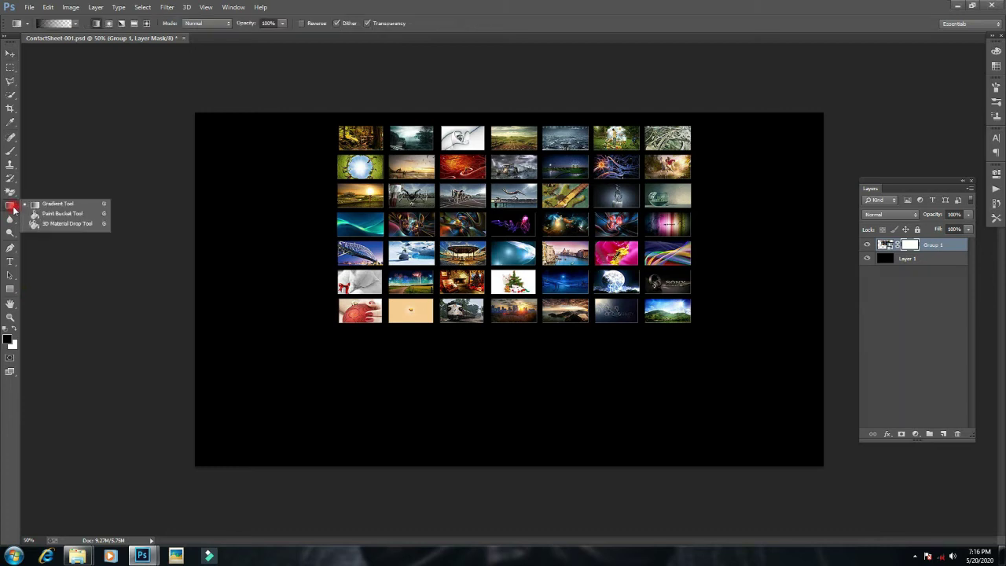
left_click(47, 206)
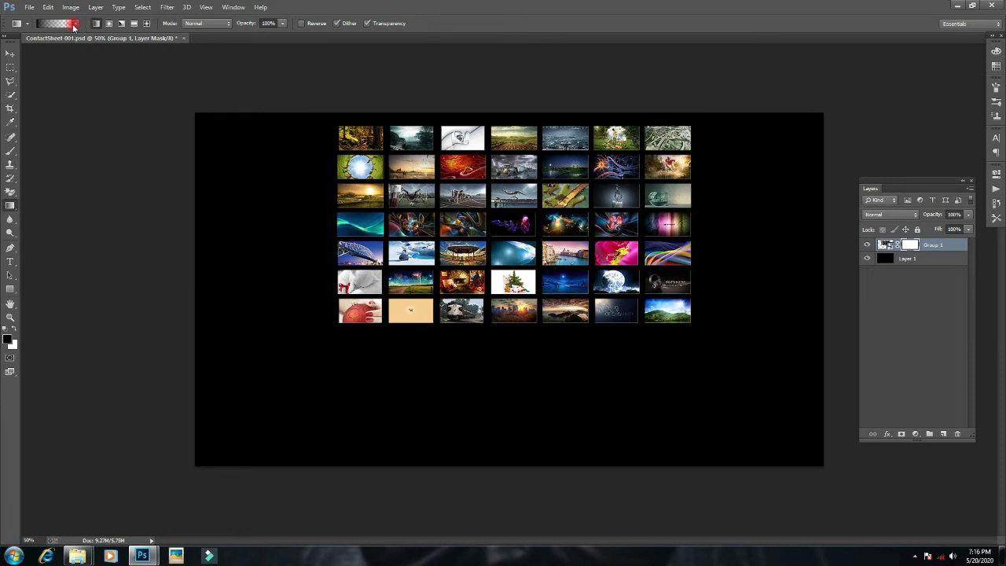
left_click(74, 25)
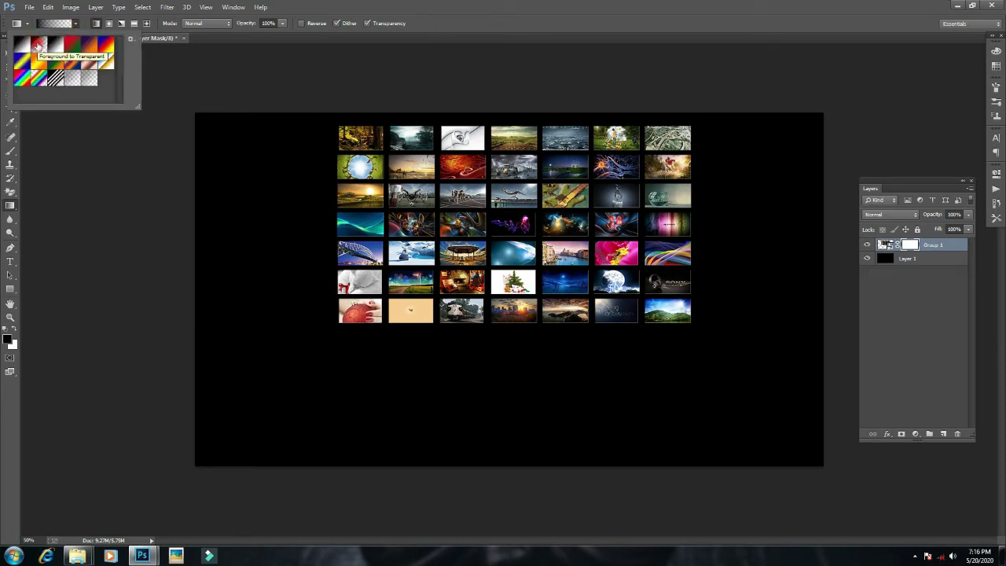
left_click(534, 362)
left_click_drag(534, 367, 533, 242)
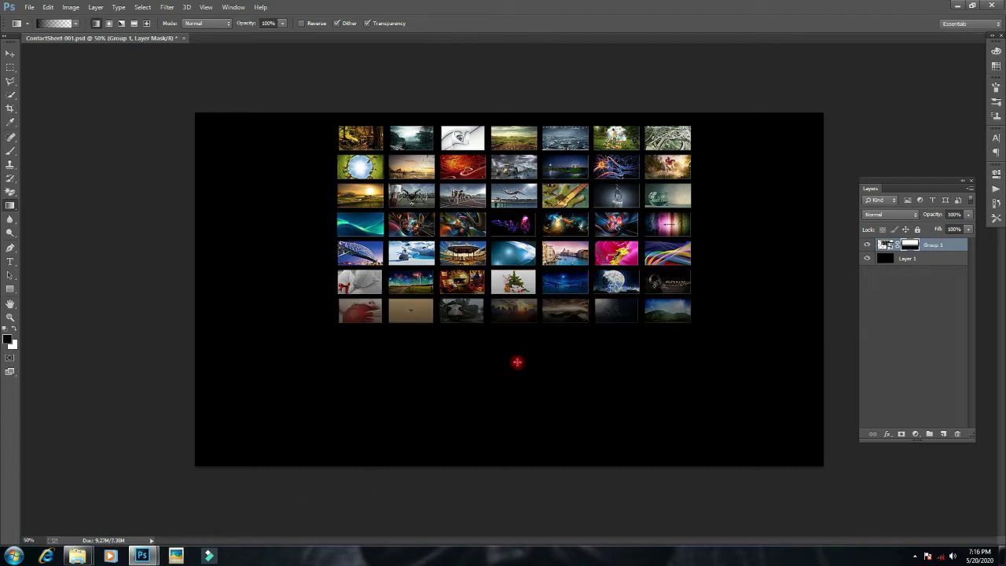
left_click_drag(517, 362, 515, 251)
key("v")
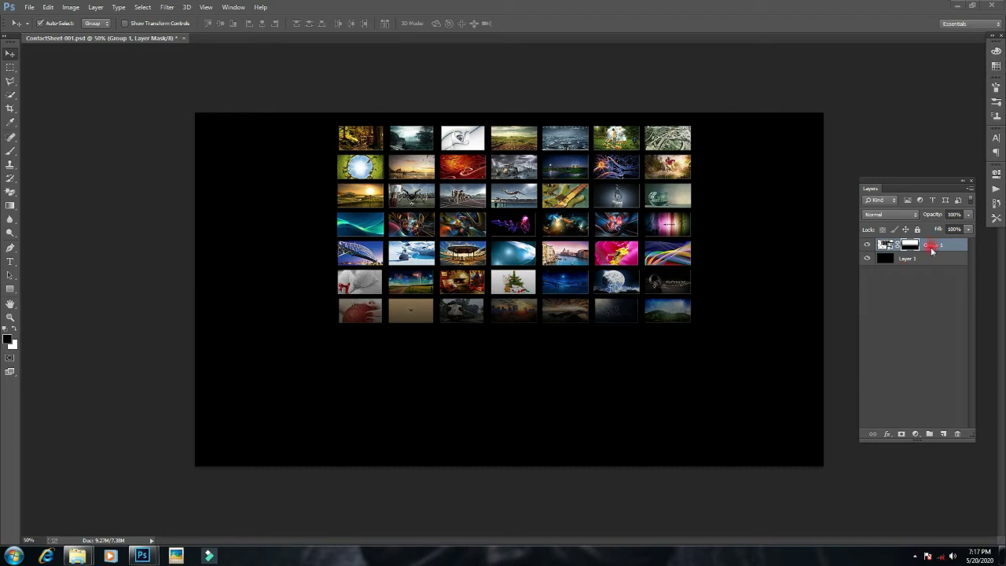
- Duplicate Group 1 with Ctrl+J and flip the copy vertically
left_click_drag(932, 247, 935, 278)
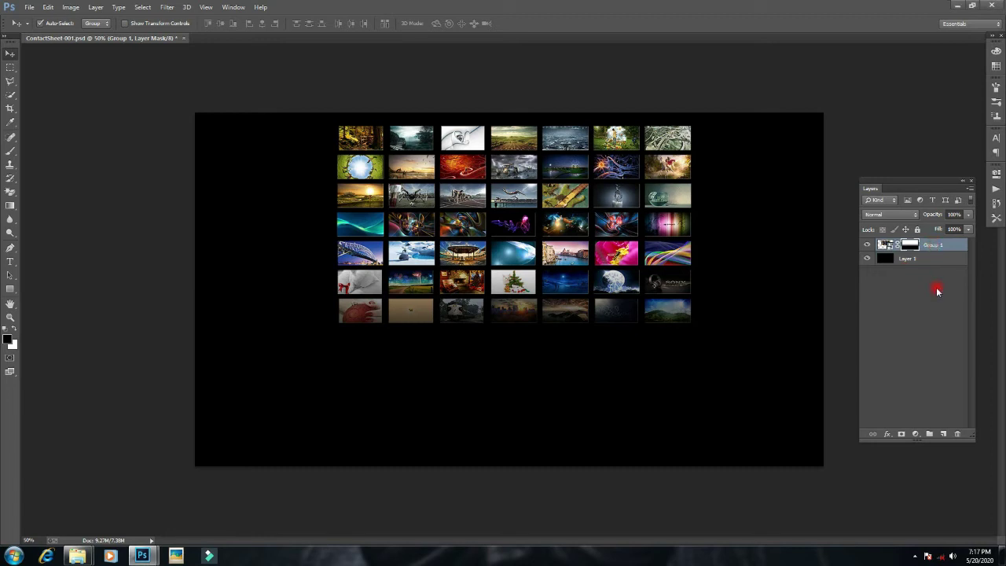
key("ctrl+j")
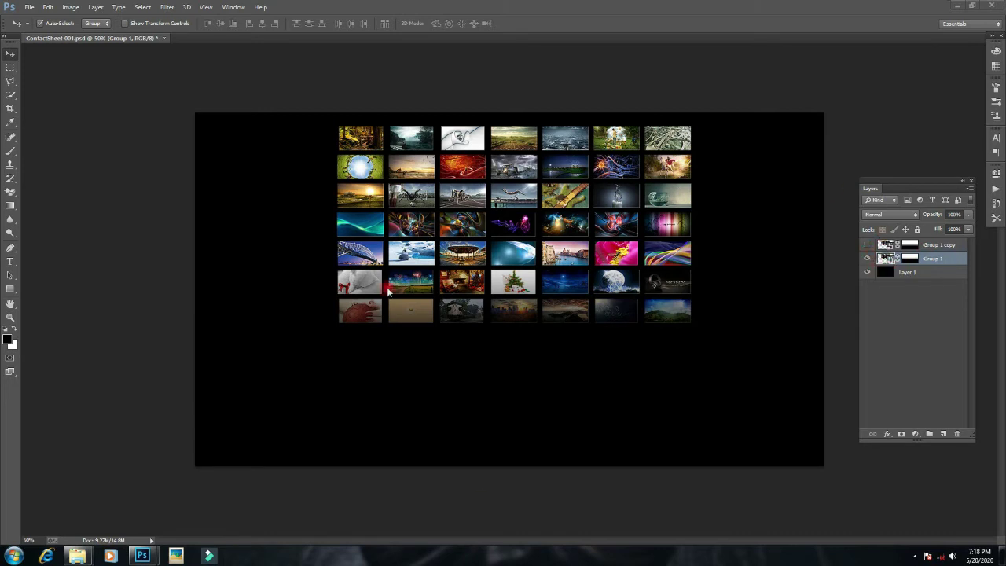
left_click(45, 7)
mouse_move(65, 212)
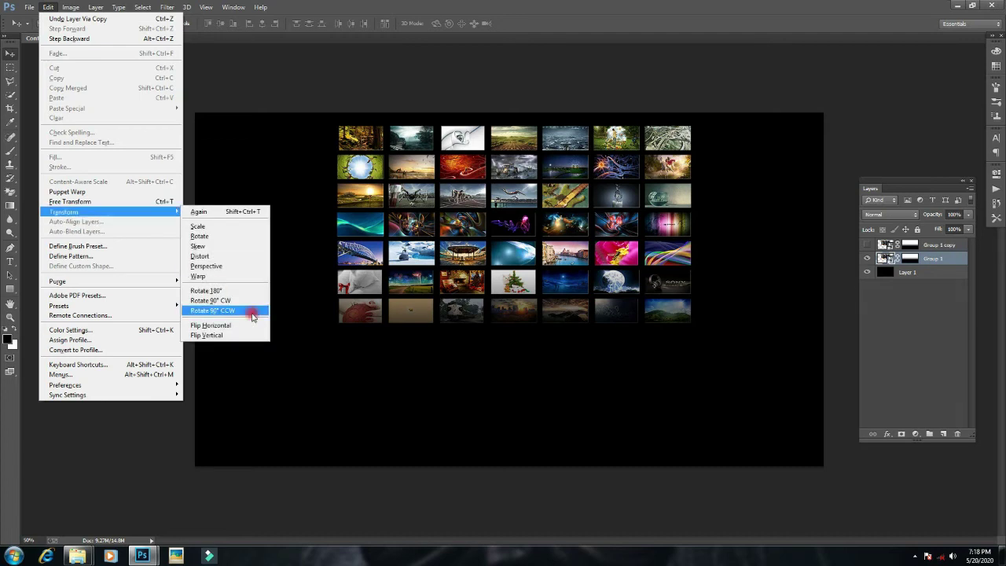
left_click(230, 335)
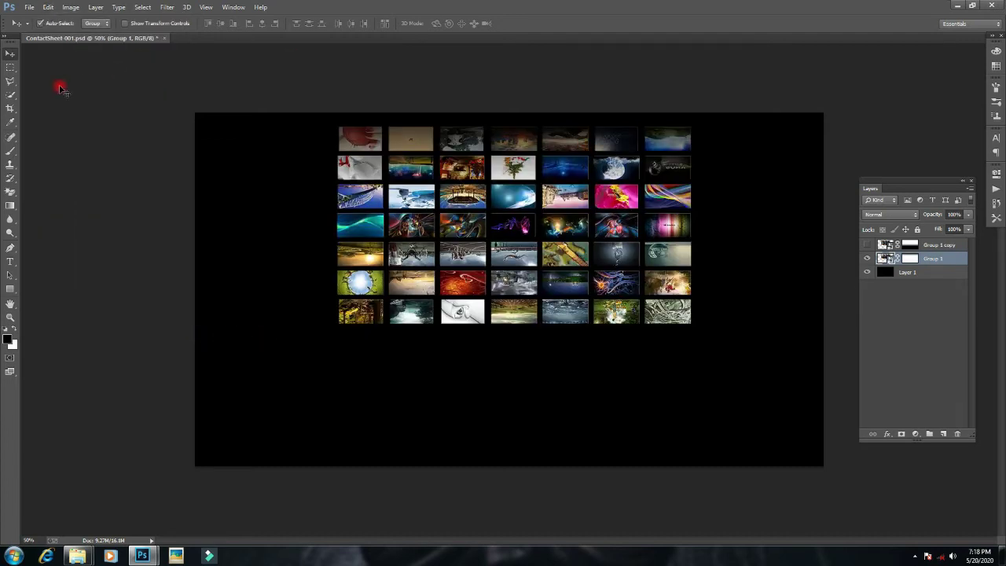
- Position the flipped Group 1 copy directly beneath the original grid with no gap
mouse_move(486, 194)
left_mouse_down()
mouse_move(496, 296)
mouse_move(489, 200)
left_mouse_up()
left_click(849, 244)
mouse_move(554, 224)
left_mouse_down()
mouse_move(548, 360)
mouse_move(535, 266)
left_mouse_up()
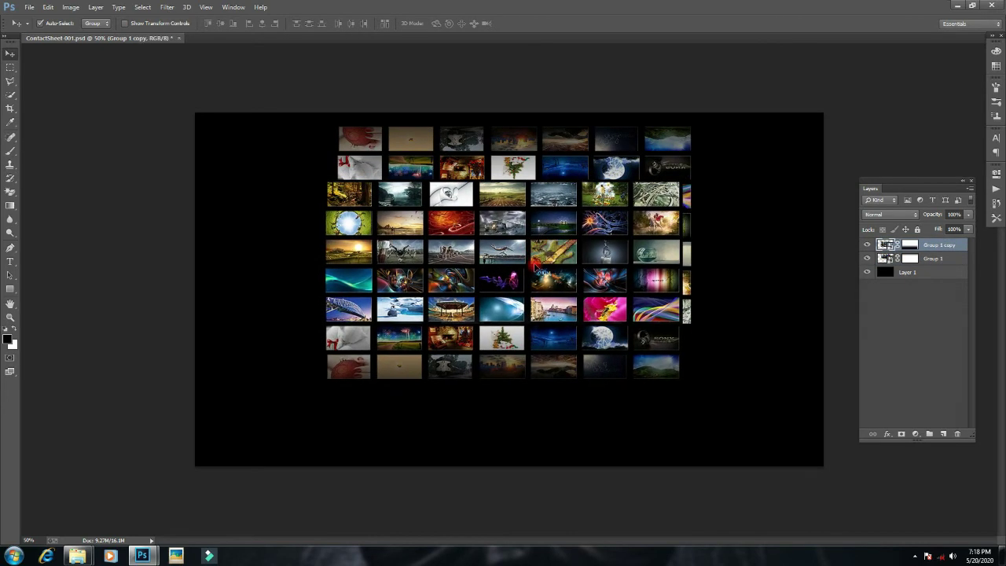
key("ctrl+z")
key("alt+e")
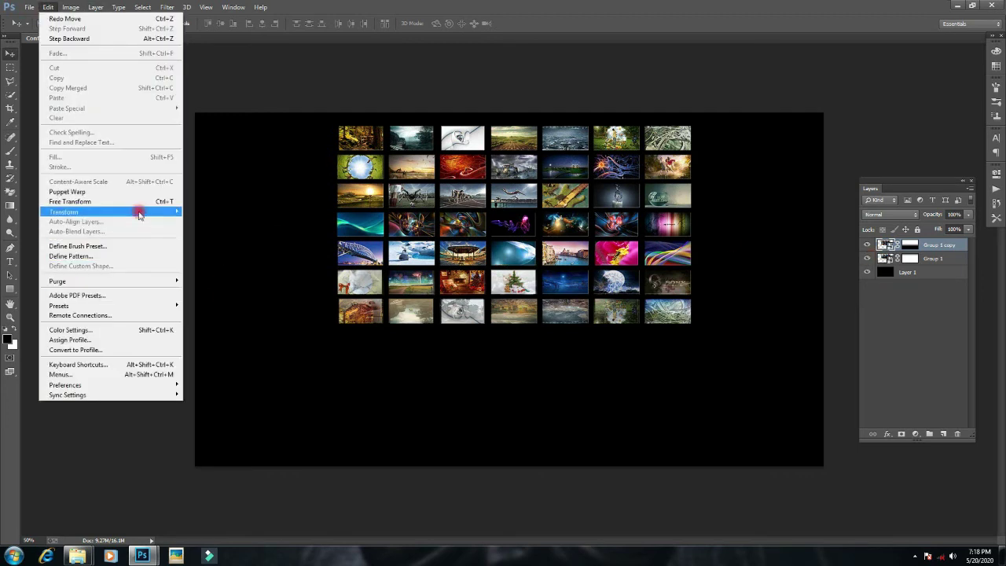
mouse_move(110, 211)
left_click(202, 335)
left_click_drag(537, 191, 531, 408)
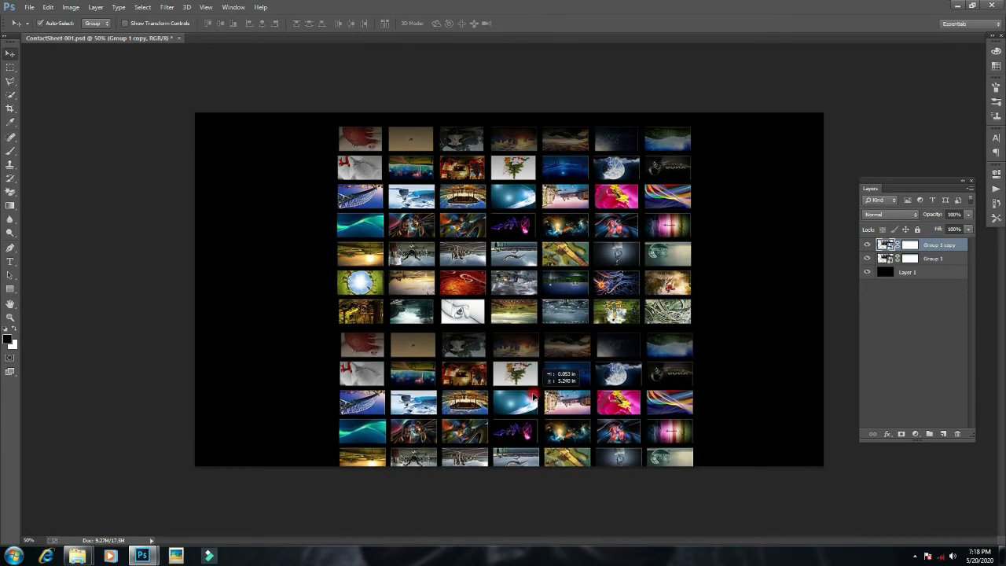
left_click_drag(531, 407, 534, 395)
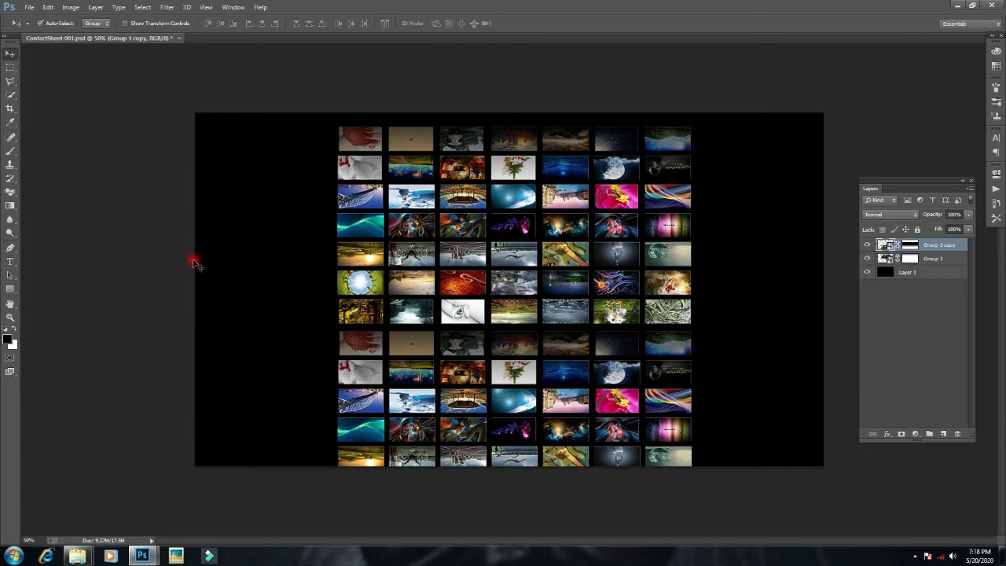
- Set Group 1 copy to 50% opacity after a gradient attempt fails with a smart-object error
left_click(9, 206)
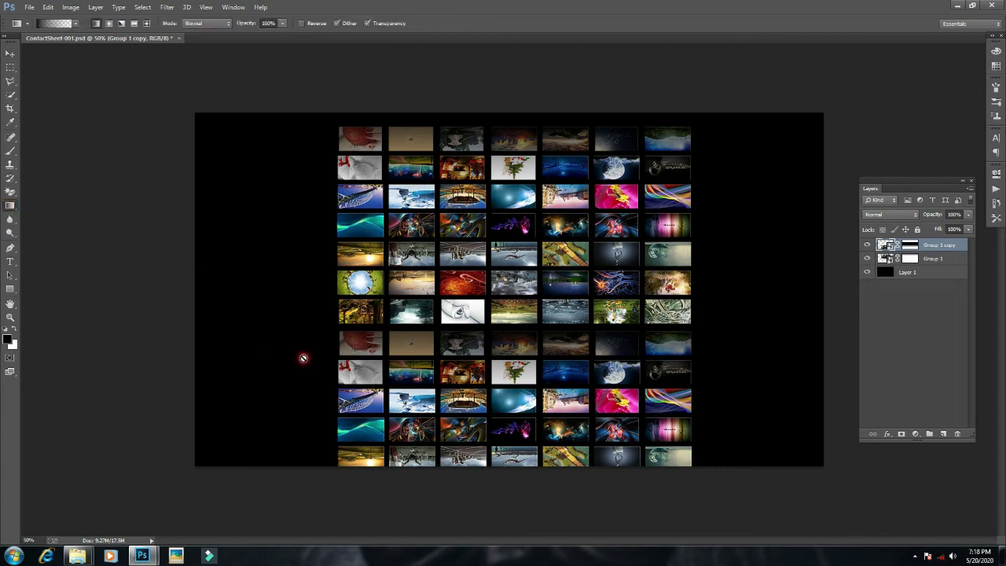
left_click(76, 23)
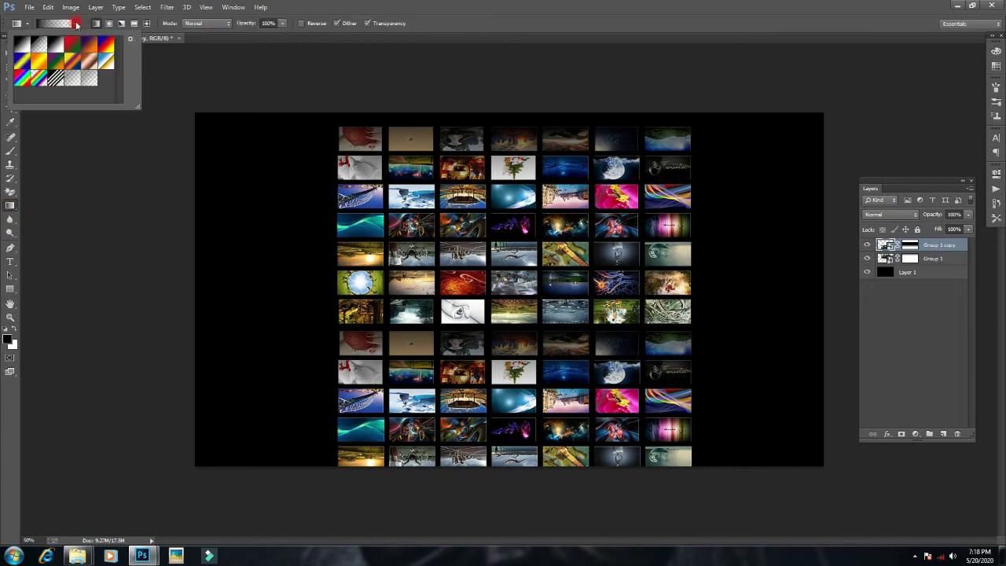
left_click(223, 259)
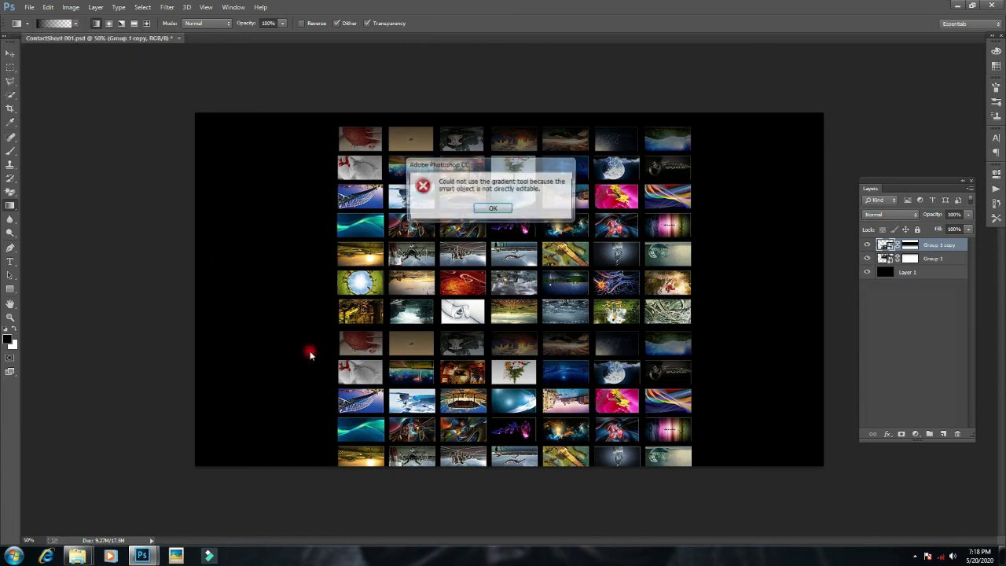
left_click(494, 208)
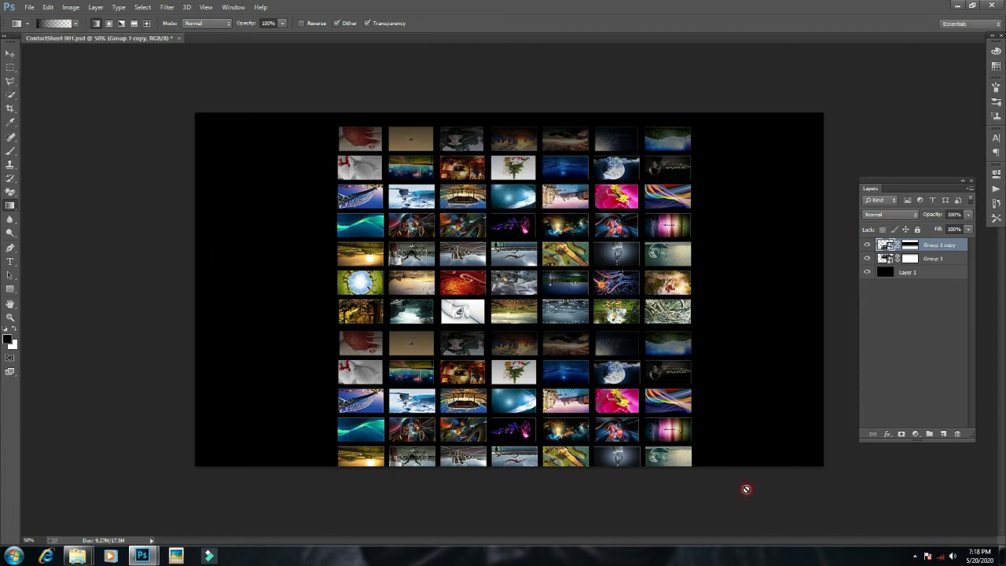
key("v")
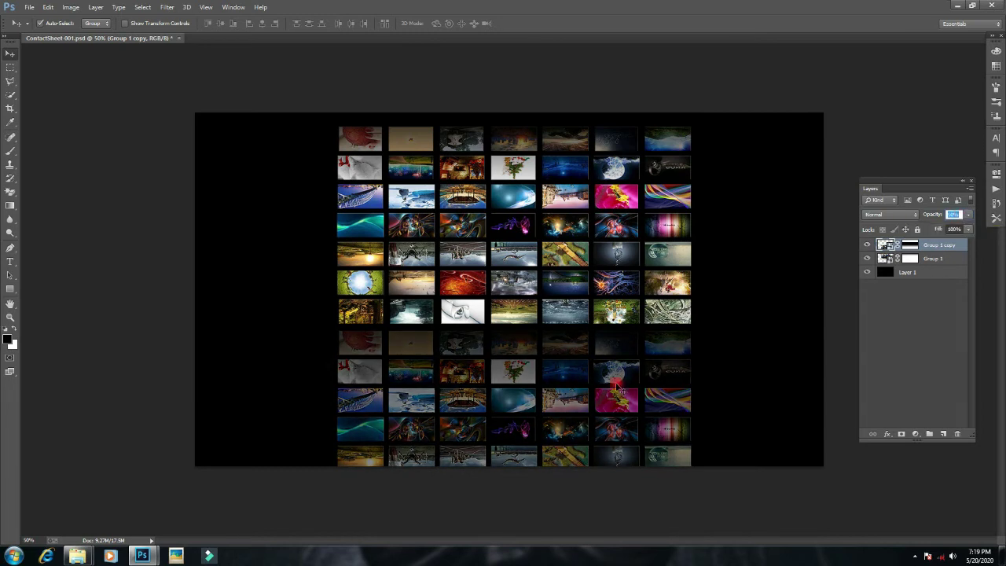
left_click(618, 386)
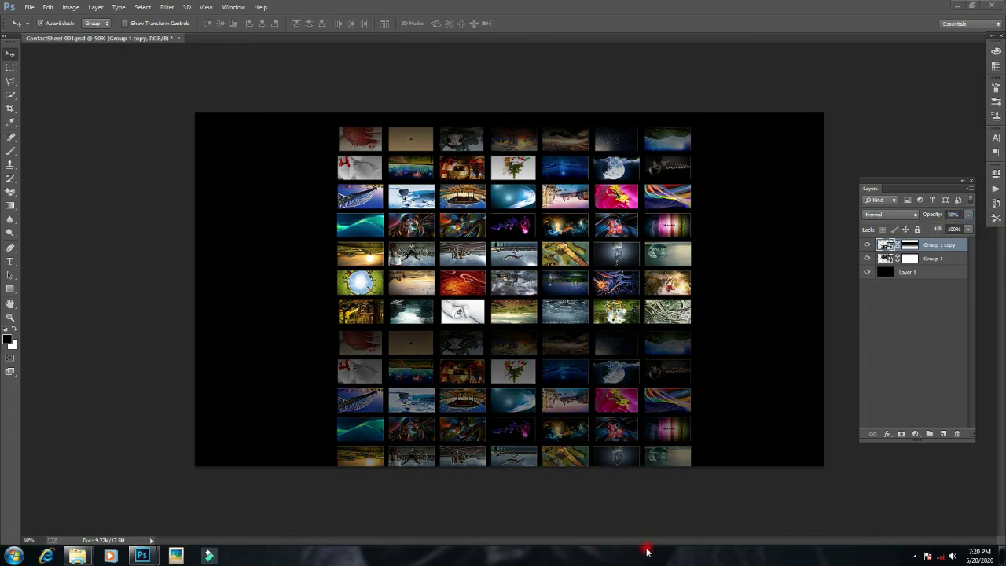
- Retry the Gradient tool on the smart object, dismiss its errors, and select the Group 1 layer
left_click(10, 206)
left_click(74, 23)
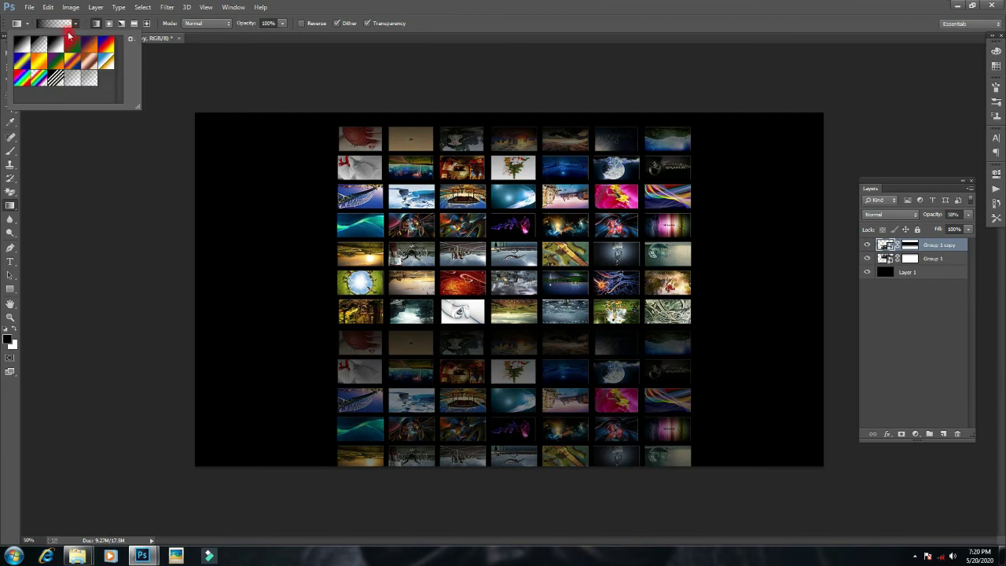
left_click(262, 413)
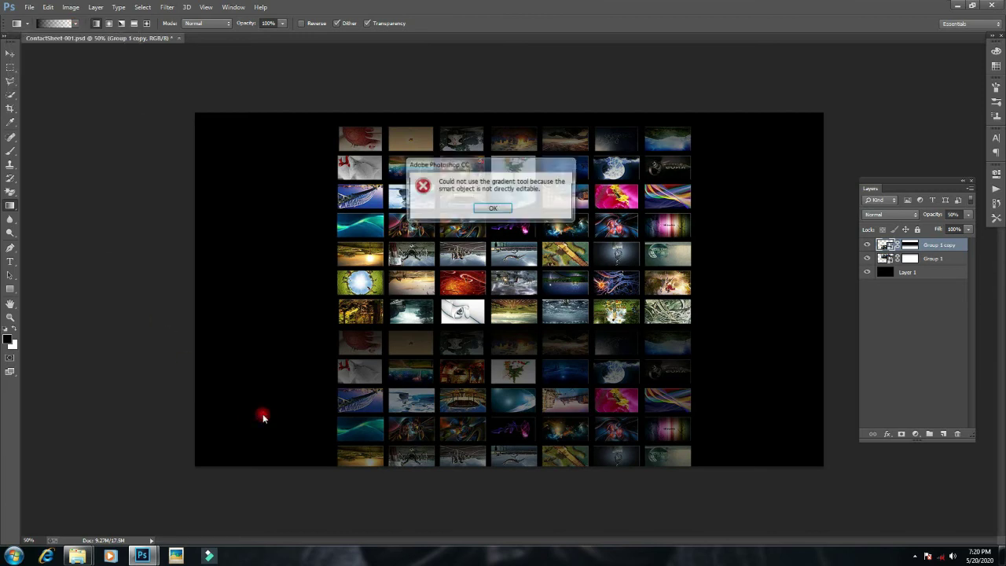
left_click(479, 218)
left_click(322, 403)
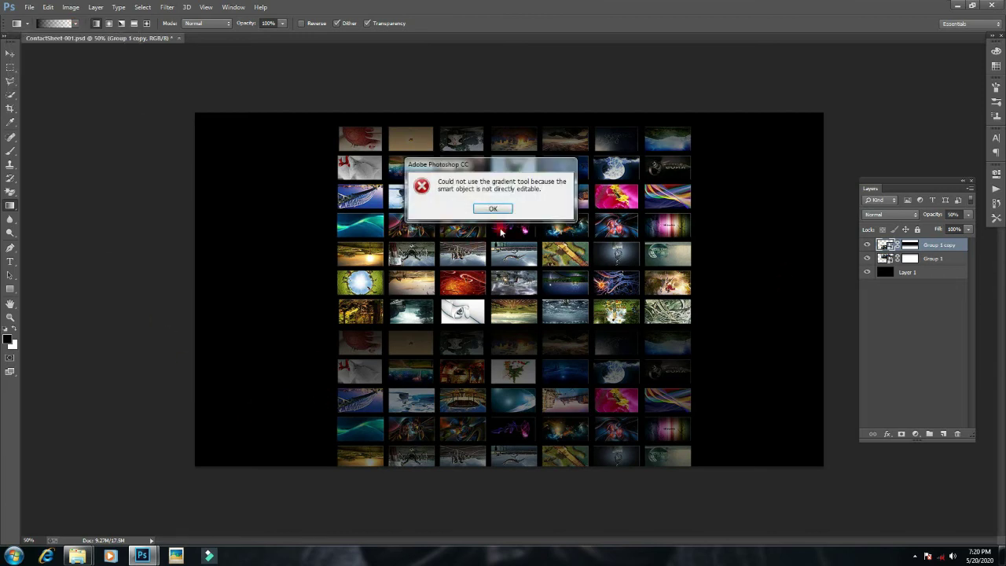
key("Return")
left_click(931, 259)
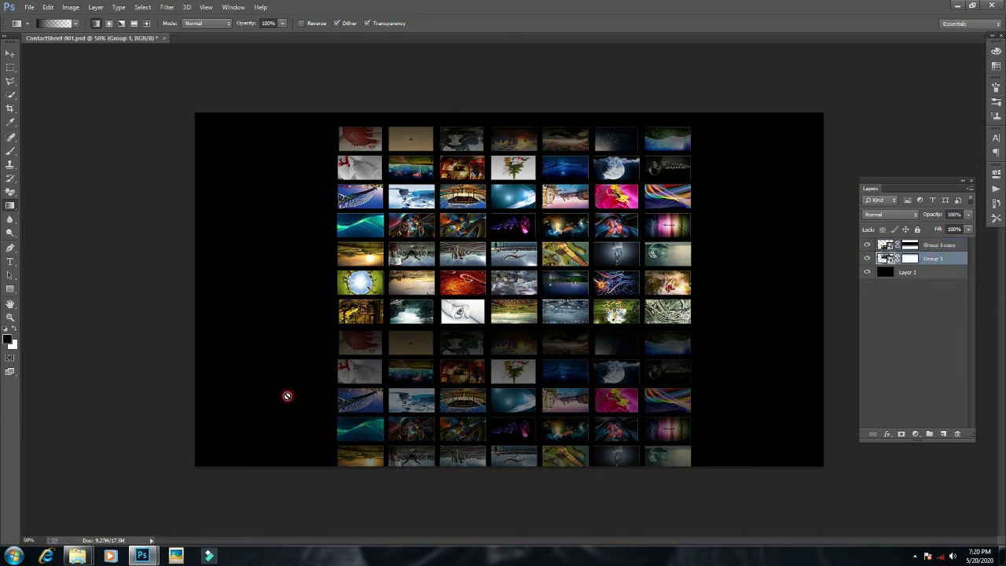
left_click(329, 394)
- Drag a bottom-to-top gradient on the Group 1 copy mask so the reflection fades out
left_click(483, 211)
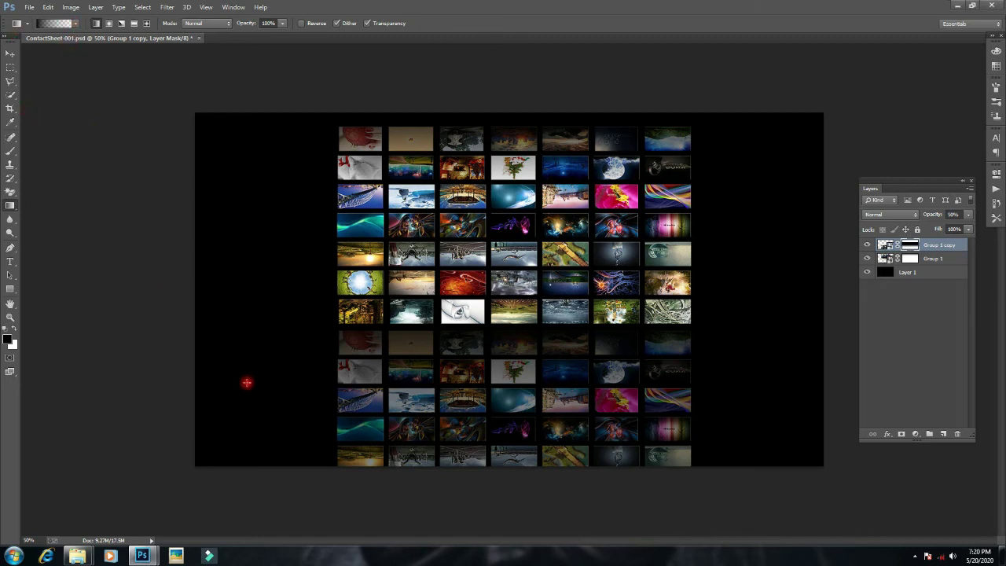
left_click_drag(258, 394, 399, 396)
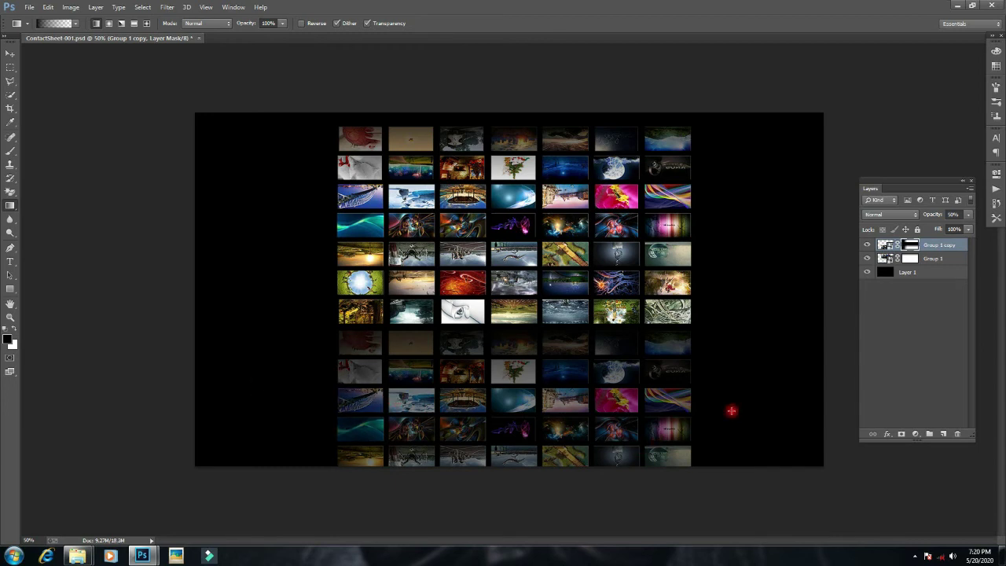
mouse_move(757, 397)
left_mouse_down()
mouse_move(617, 380)
mouse_move(546, 401)
left_mouse_up()
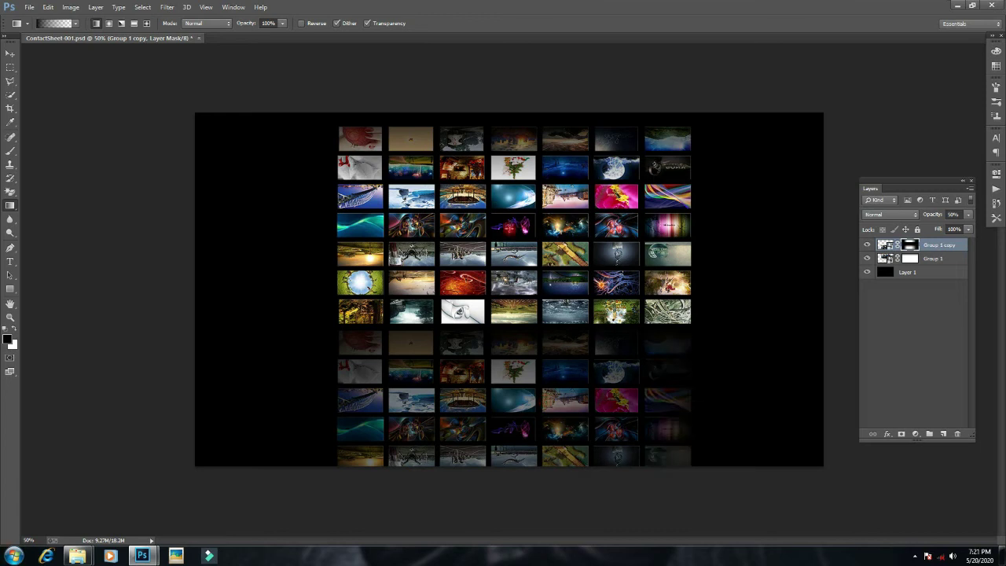
left_click_drag(496, 455, 497, 349)
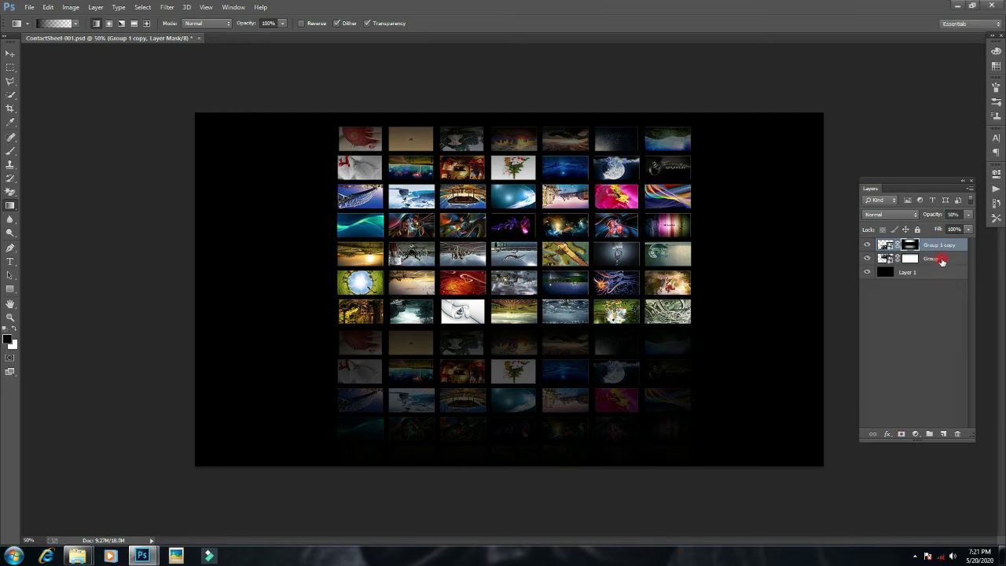
- Merge Group 1 and Group 1 copy into one smart object and duplicate it as Group 1 copy 2
left_click(942, 260)
left_click(947, 246, "shift")
right_click(947, 248)
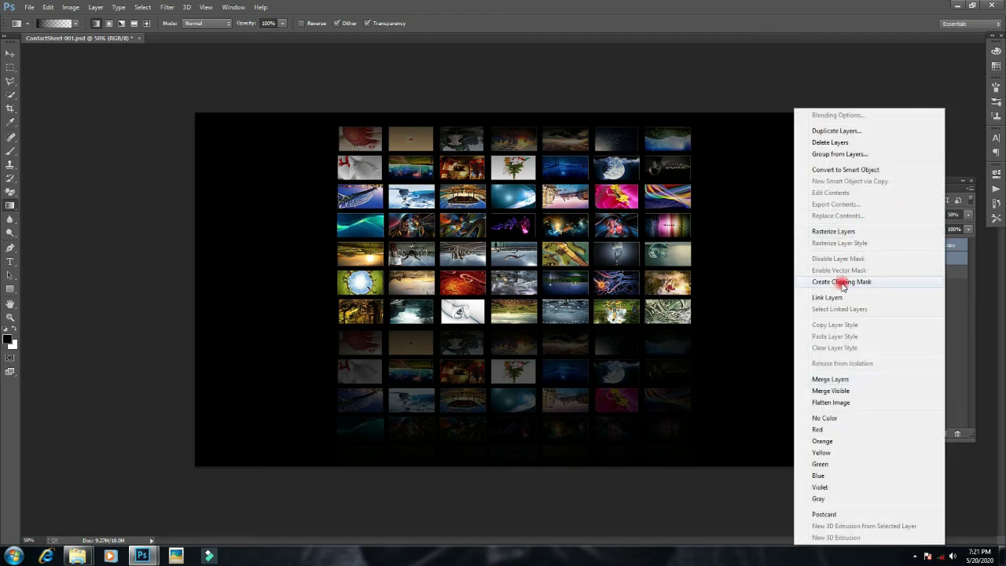
left_click(848, 172)
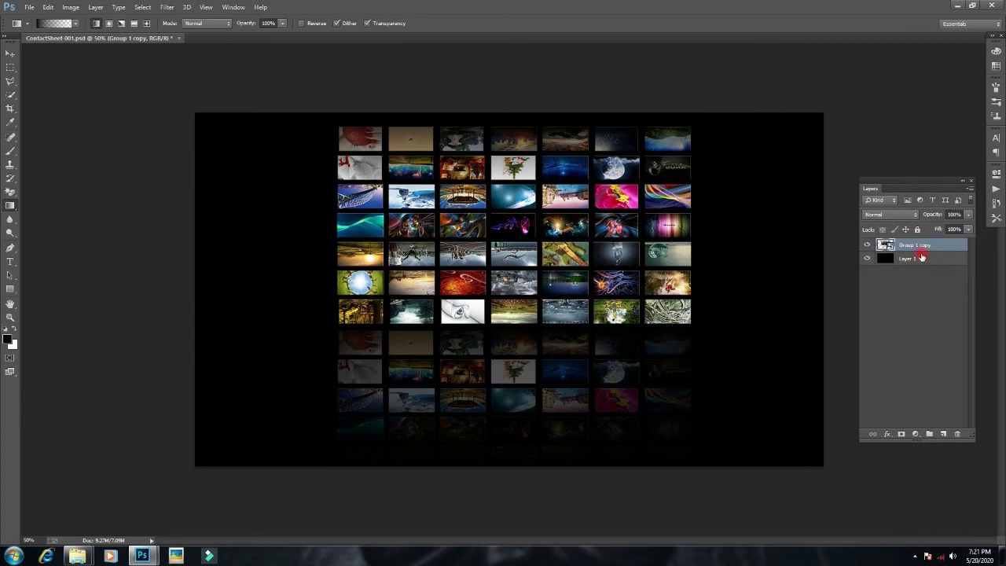
key("ctrl+j")
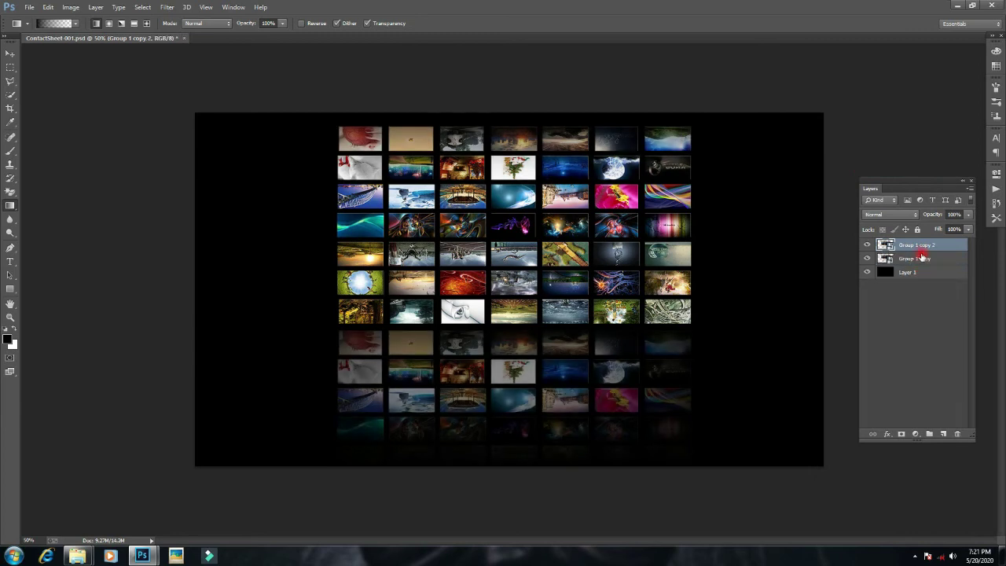
mouse_move(905, 257)
left_mouse_down()
mouse_move(581, 533)
mouse_move(694, 529)
left_mouse_up()
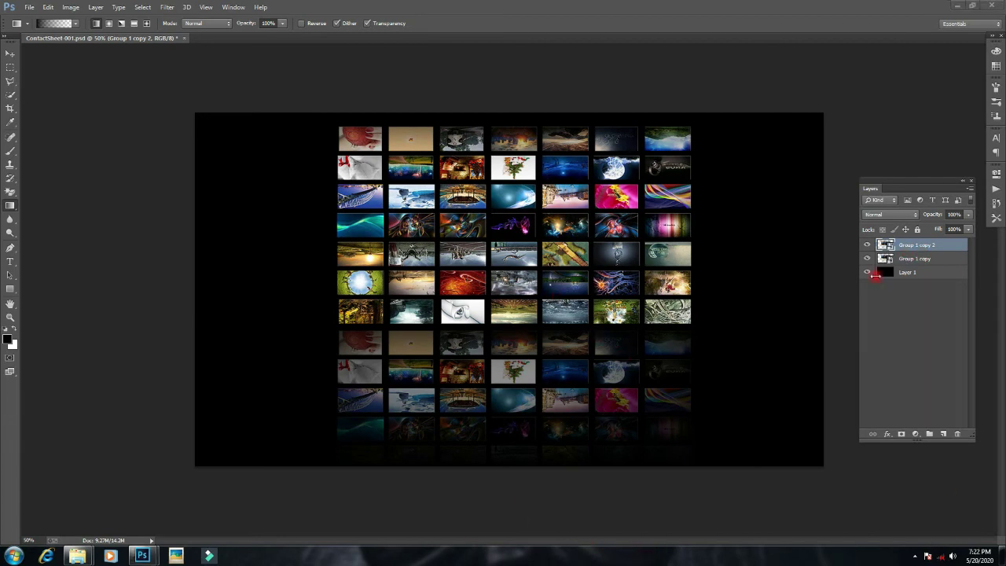
- Hide the Group 1 copy wall so only Group 1 copy 2 shows over the black background
left_click_drag(875, 275, 868, 262)
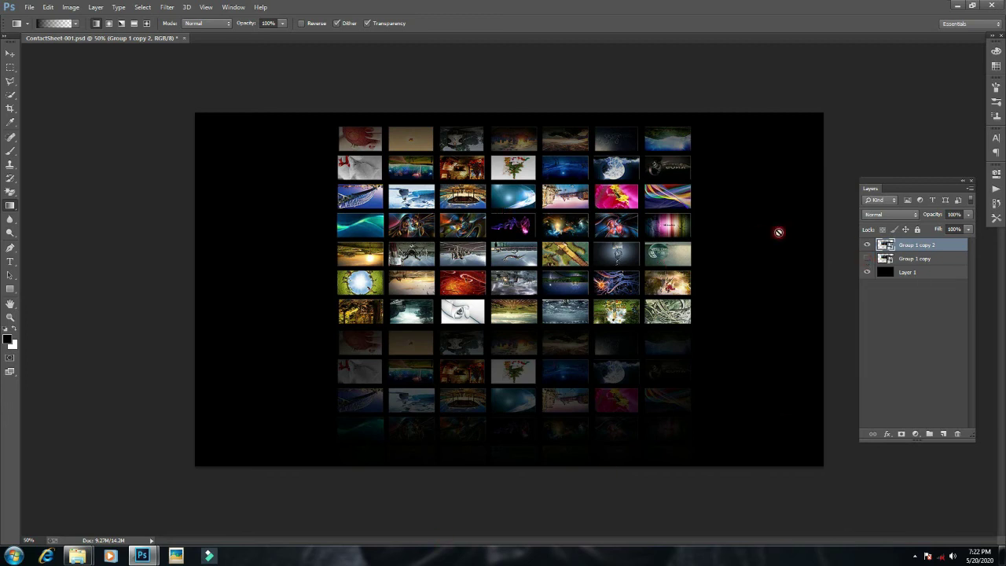
left_click_drag(604, 473, 584, 216)
left_click(584, 216)
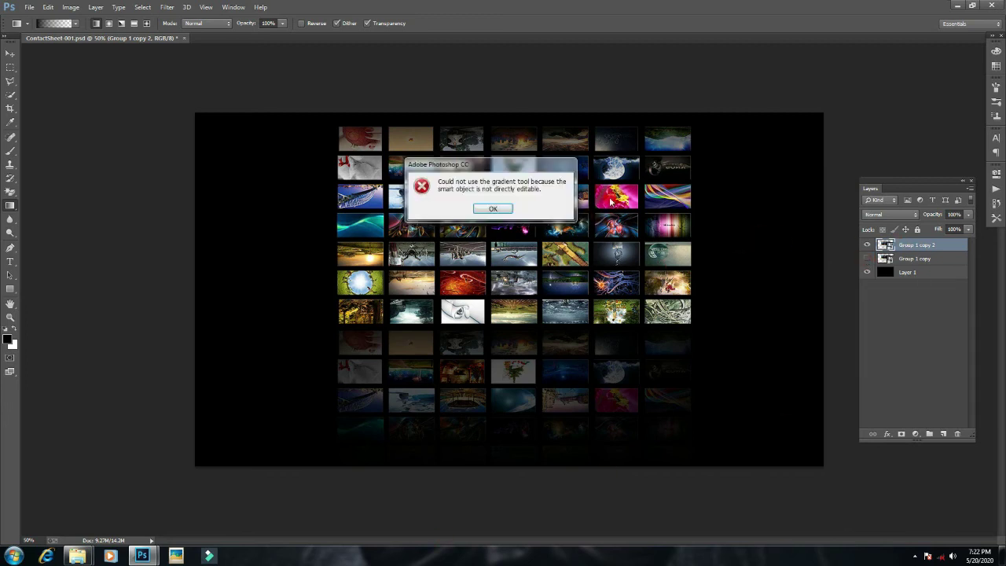
left_click(493, 209)
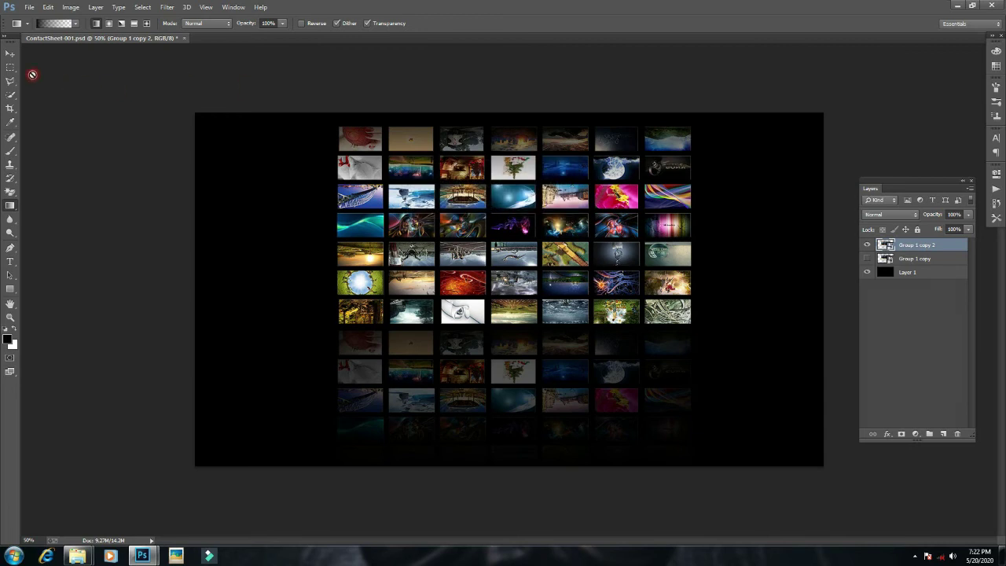
left_click(10, 53)
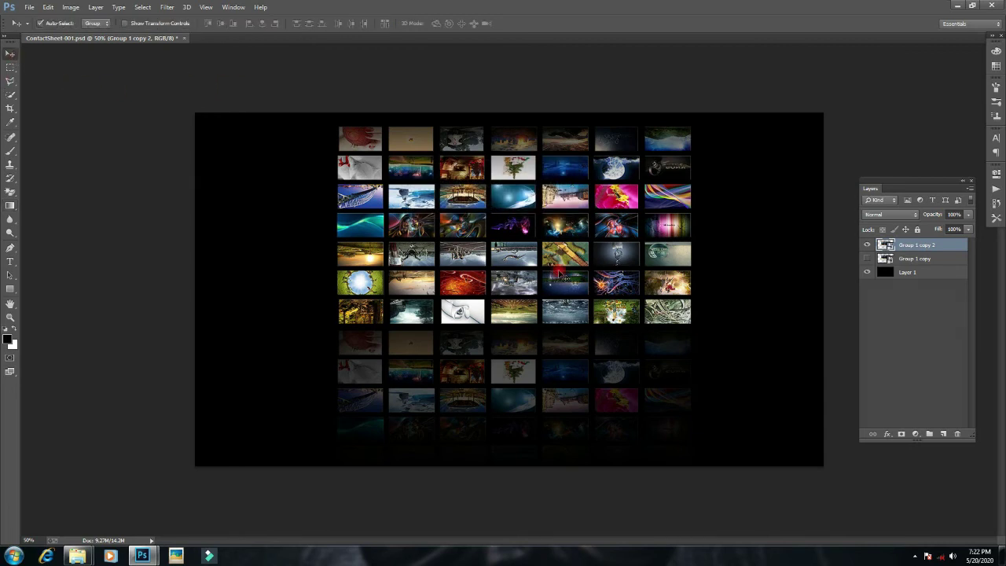
- Perspective-distort Group 1 copy 2 into the canvas's right half, growing taller toward the right edge
key("ctrl+t")
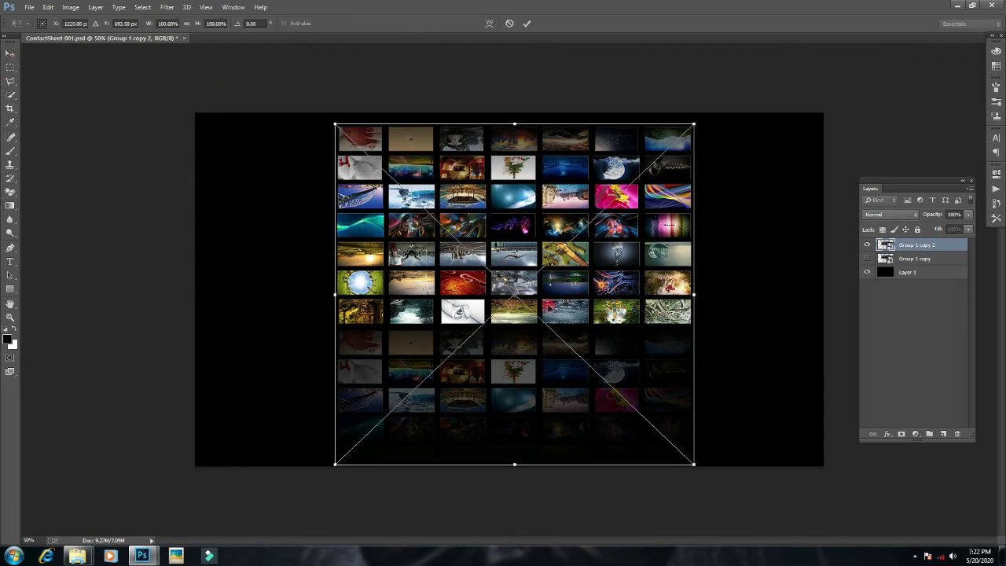
key("ctrl+minus")
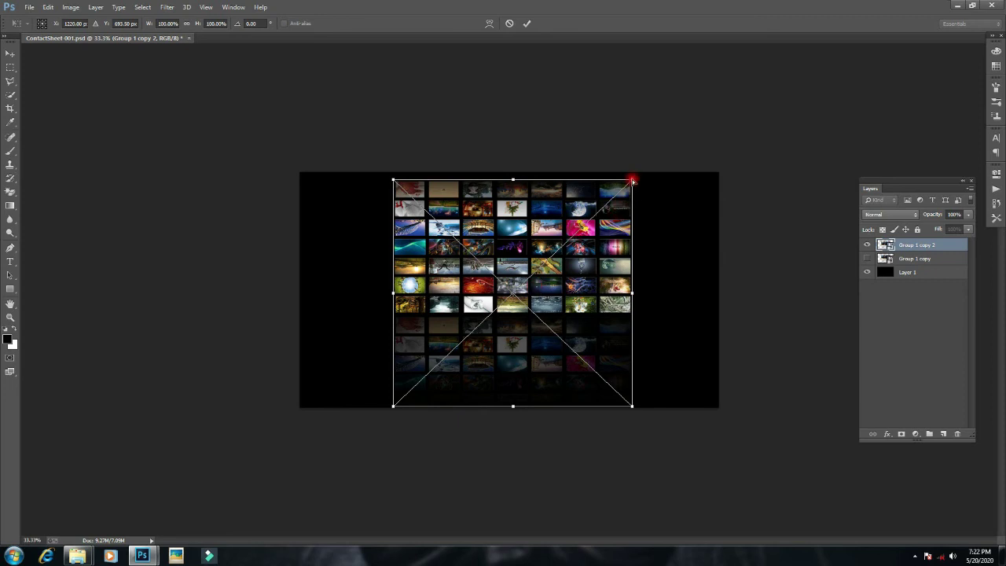
left_click_drag(634, 180, 700, 97)
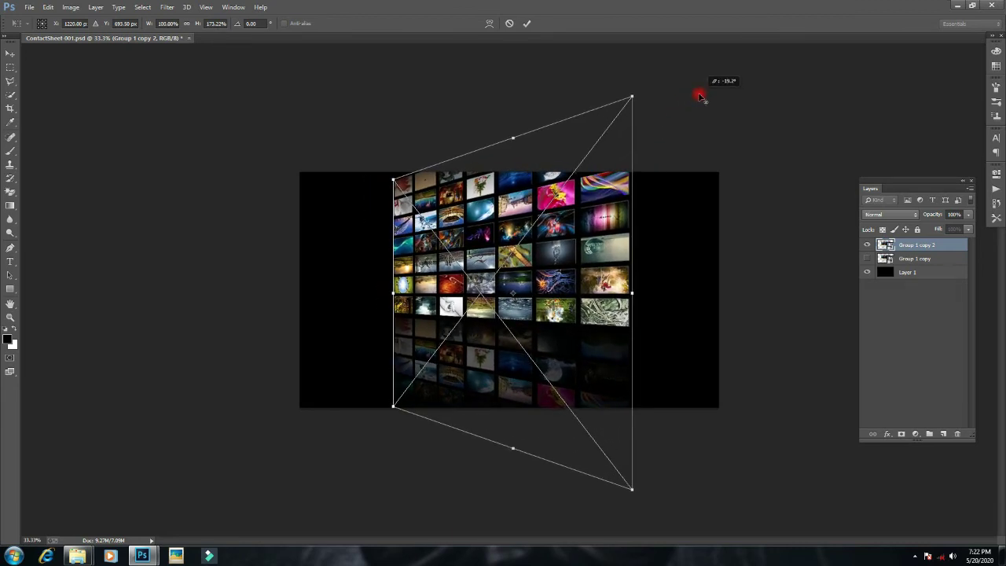
left_click_drag(568, 272, 654, 272)
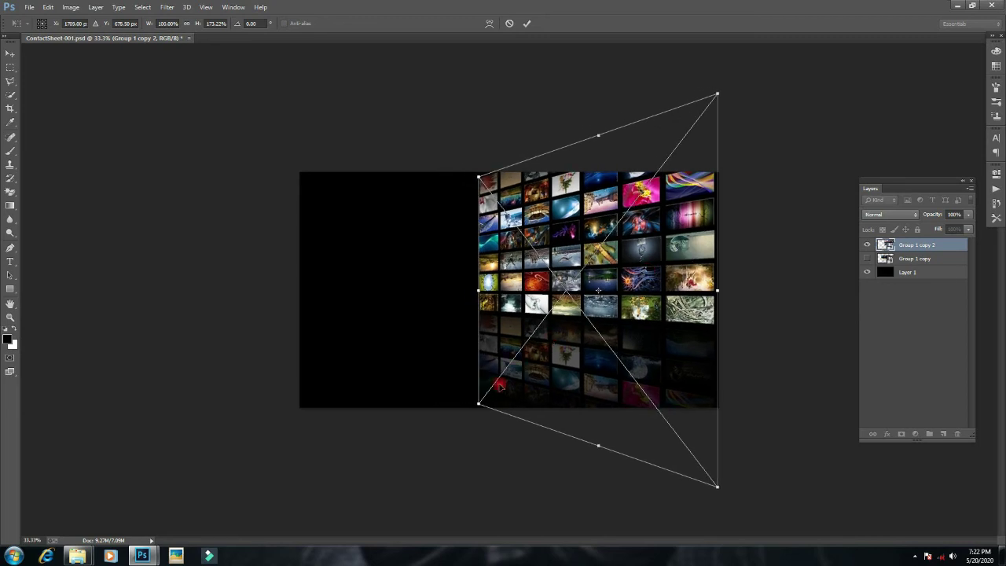
left_click_drag(479, 405, 476, 408)
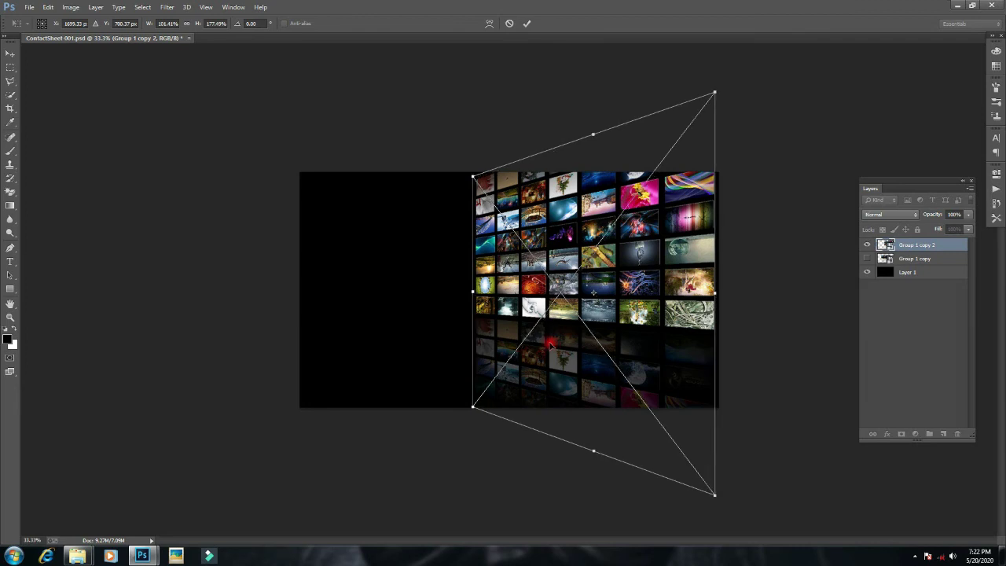
left_click_drag(553, 346, 549, 342)
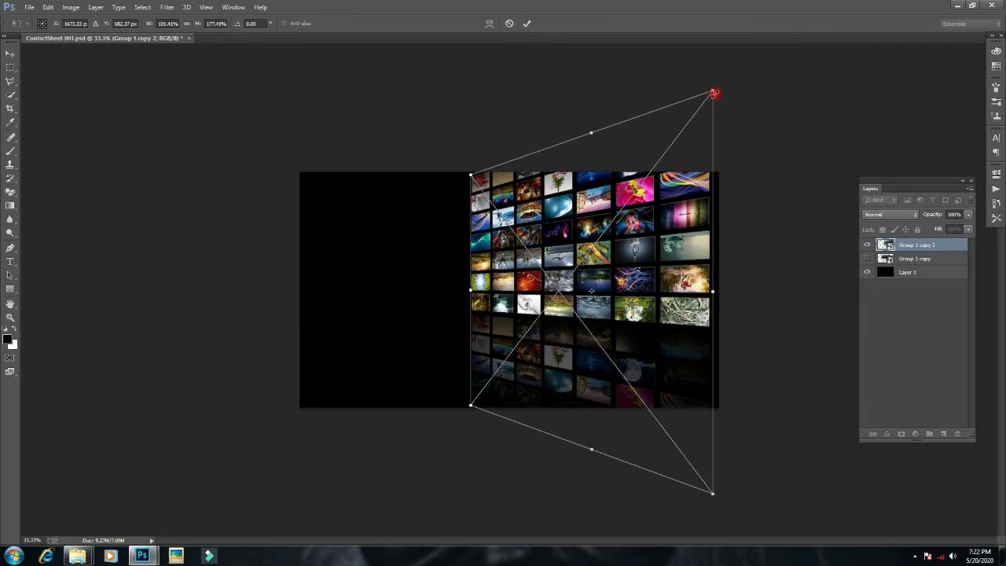
left_click_drag(713, 90, 721, 79)
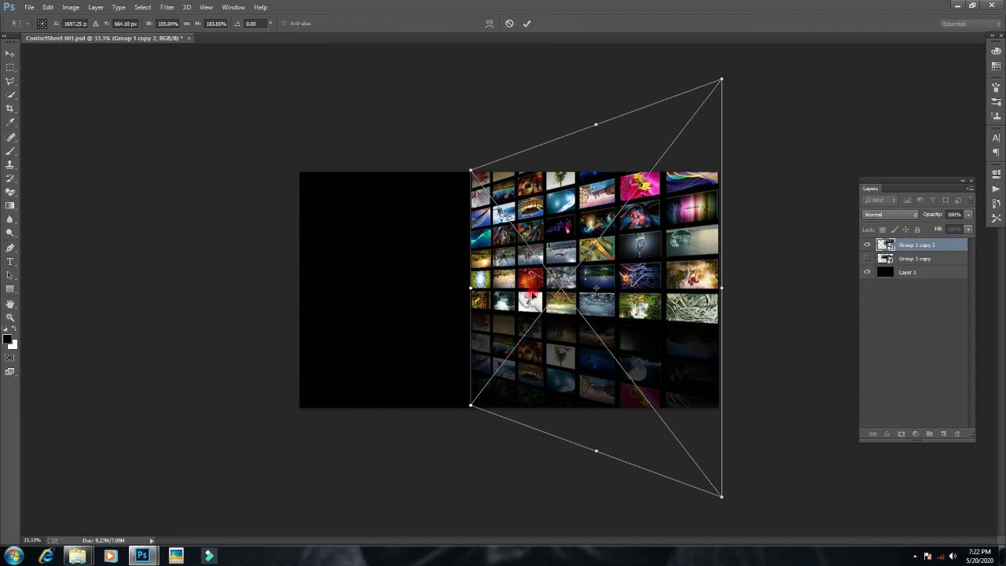
left_click_drag(531, 296, 518, 297)
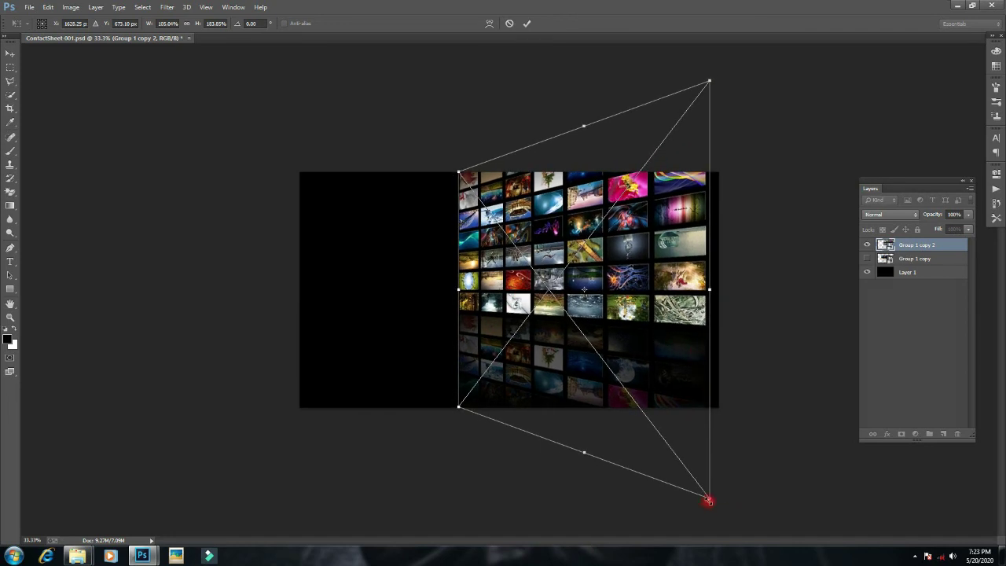
left_click_drag(708, 500, 724, 516)
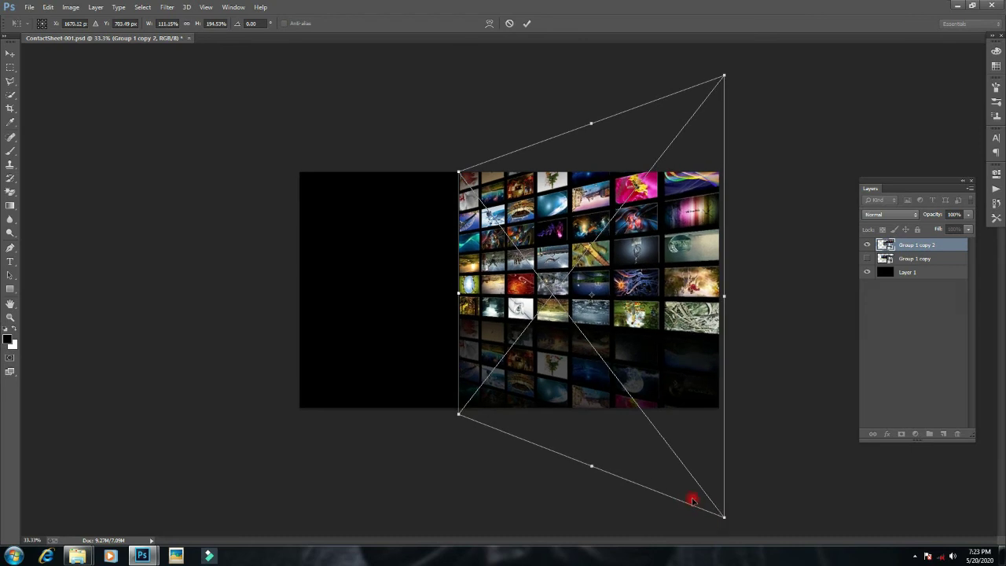
left_click(527, 23)
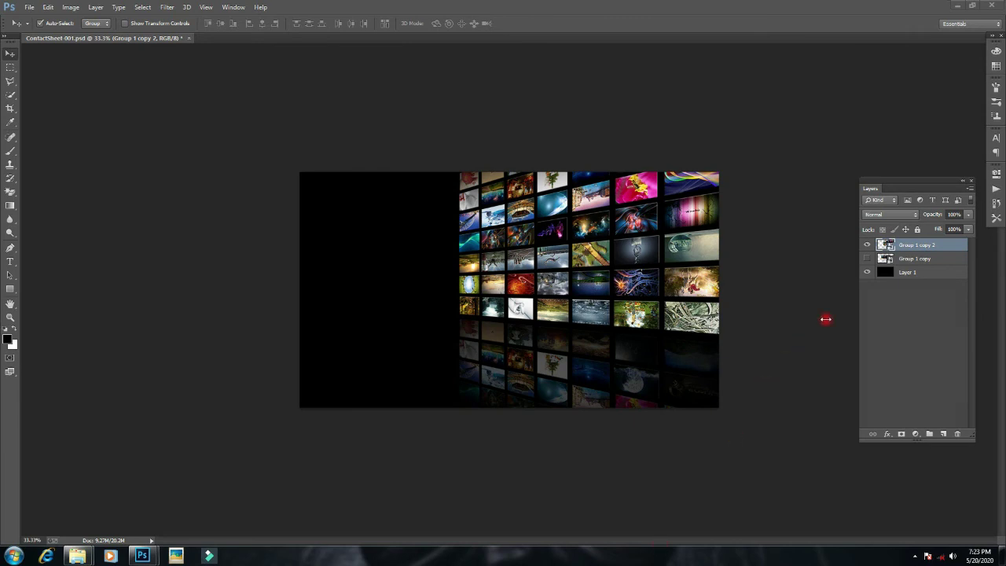
- Show the Group 1 copy wall again and move it onto the canvas's left half
left_click(868, 259)
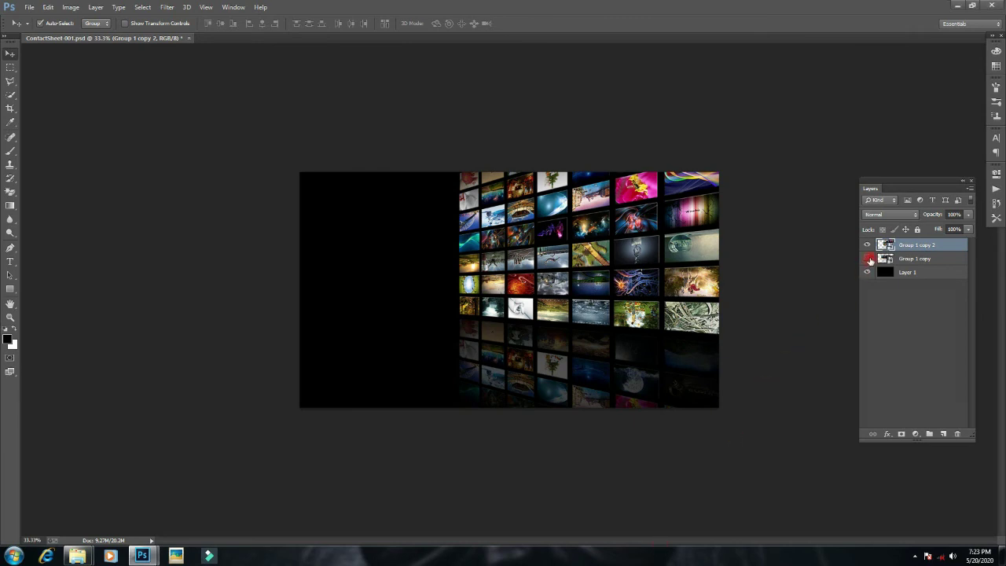
mouse_move(381, 268)
left_mouse_down()
mouse_move(409, 269)
mouse_move(242, 268)
left_mouse_up()
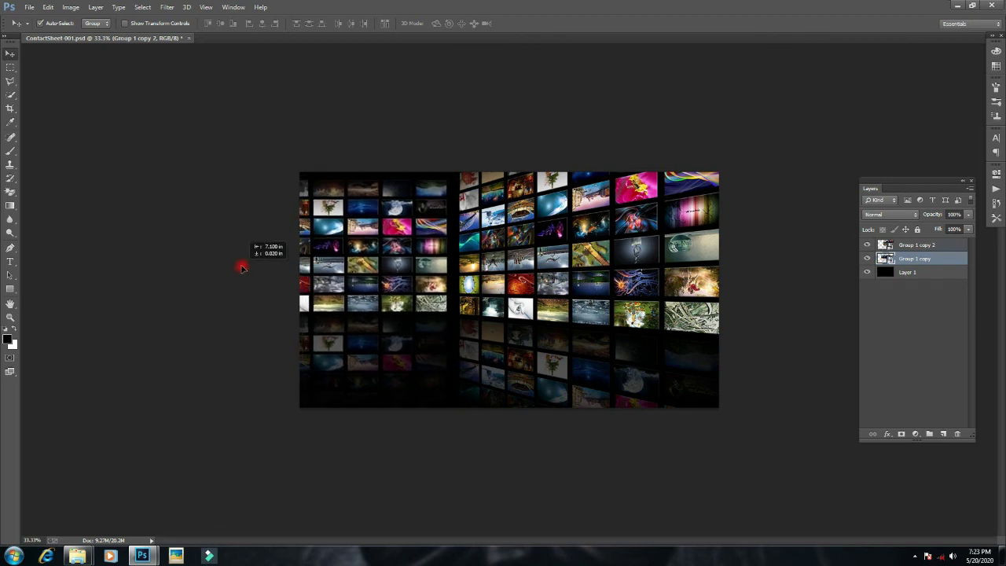
mouse_move(338, 247)
left_mouse_down()
mouse_move(356, 241)
mouse_move(344, 244)
left_mouse_up()
- Turn on rulers and add horizontal guides along the image's top and bottom edges
key("ctrl+r")
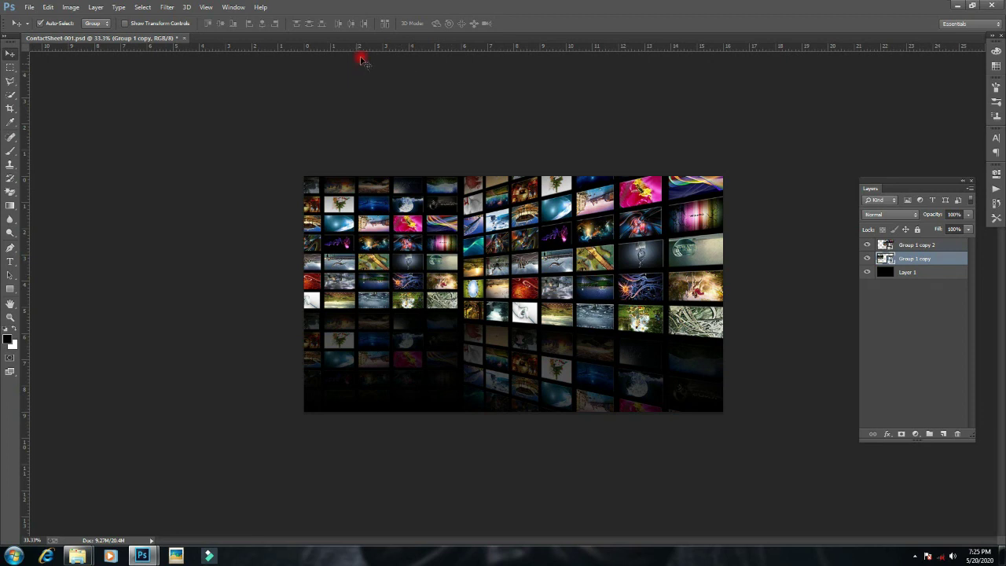
left_click_drag(380, 49, 396, 44)
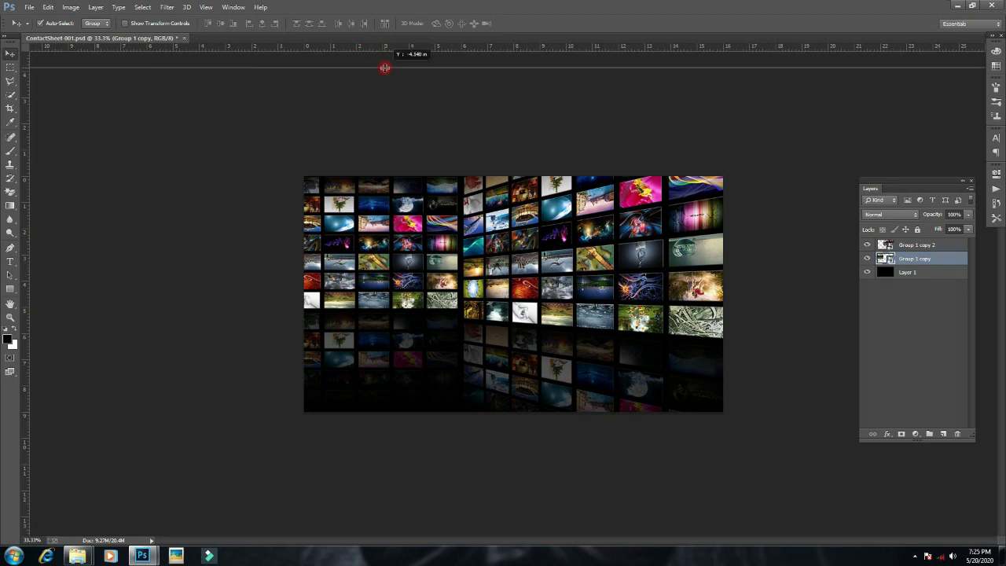
key("ctrl+z")
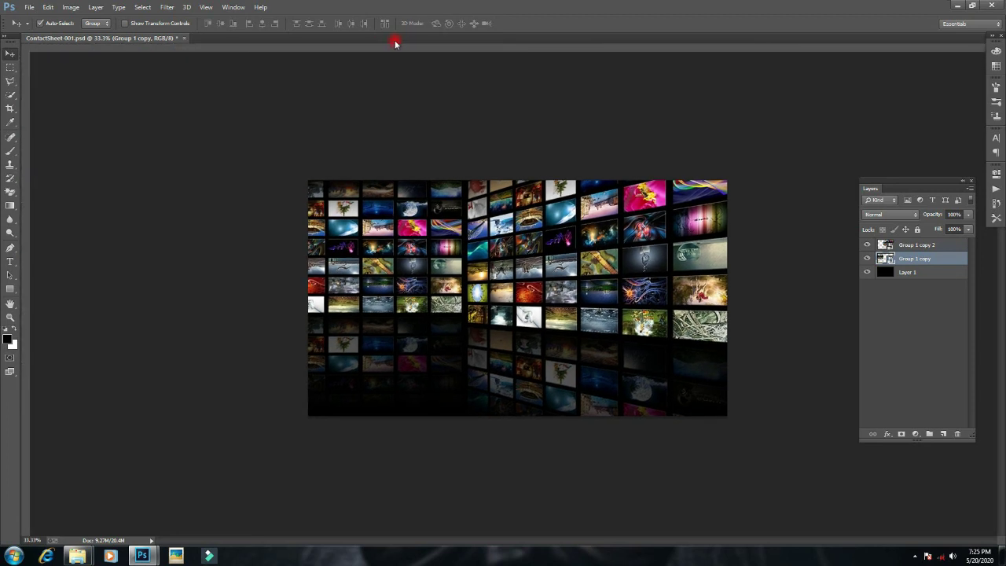
key("ctrl+z")
left_click_drag(407, 49, 406, 174)
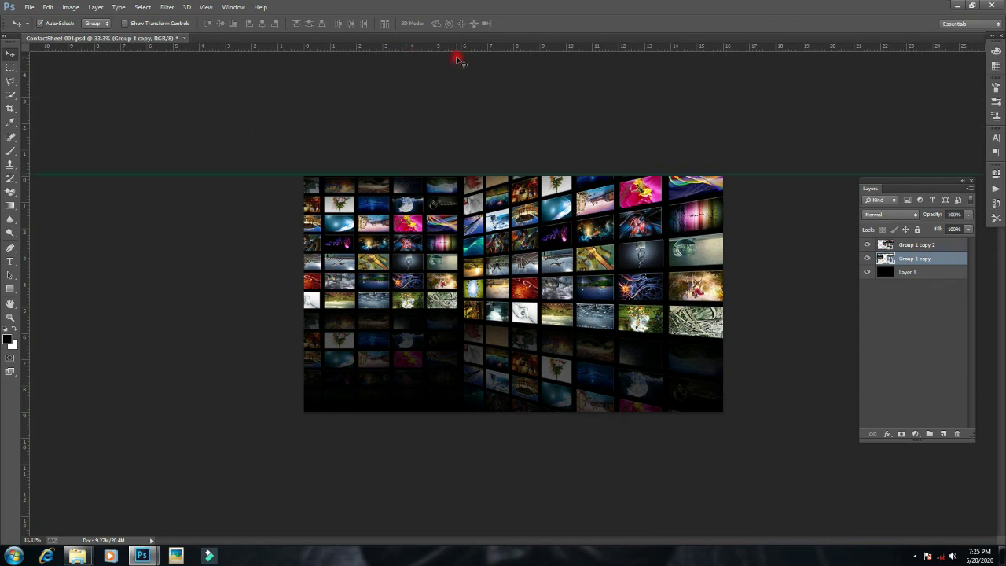
left_click_drag(458, 67, 450, 412)
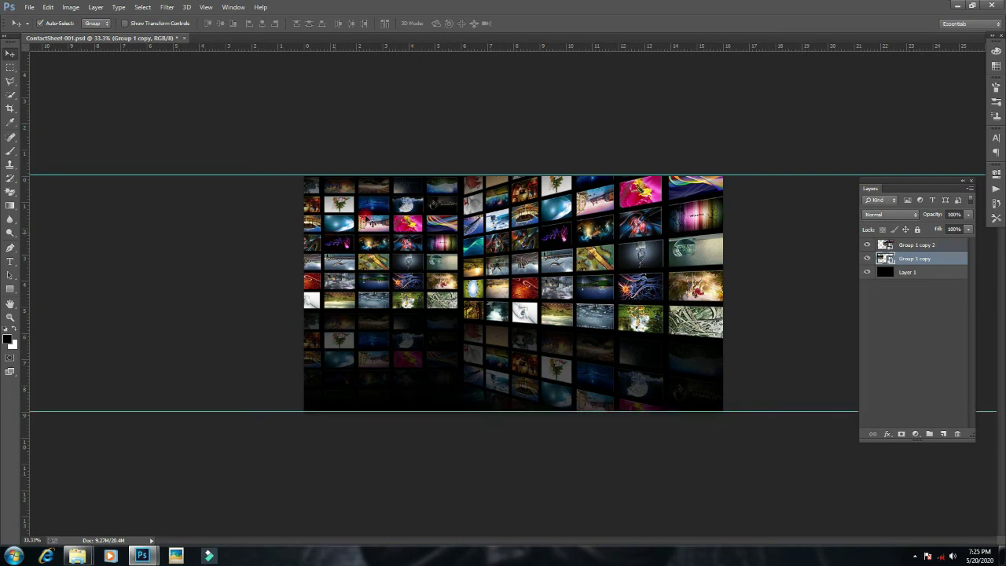
- Enlarge the left wall slightly from its bottom-left corner, then clear all guides
key("ctrl+t")
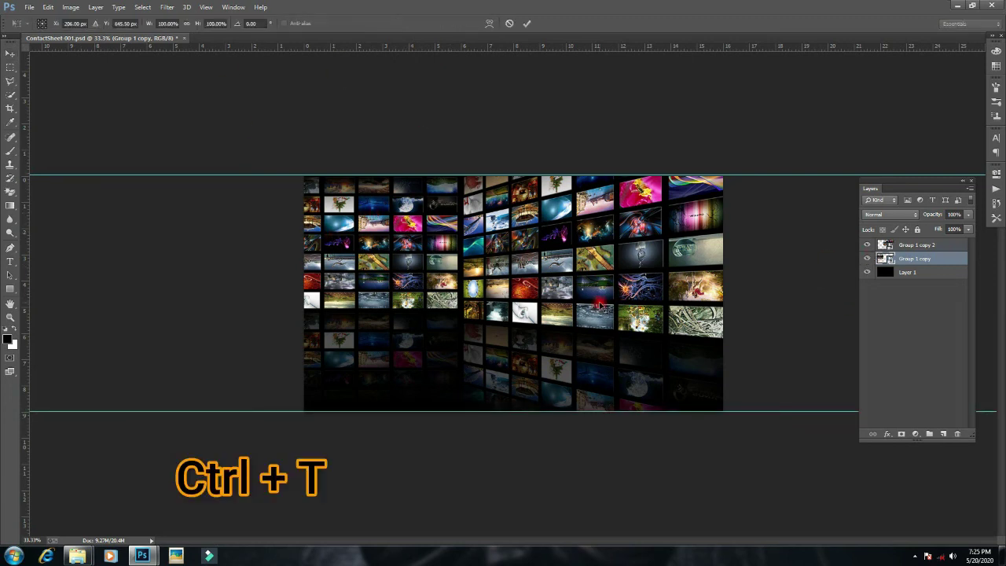
left_click_drag(218, 406, 212, 410)
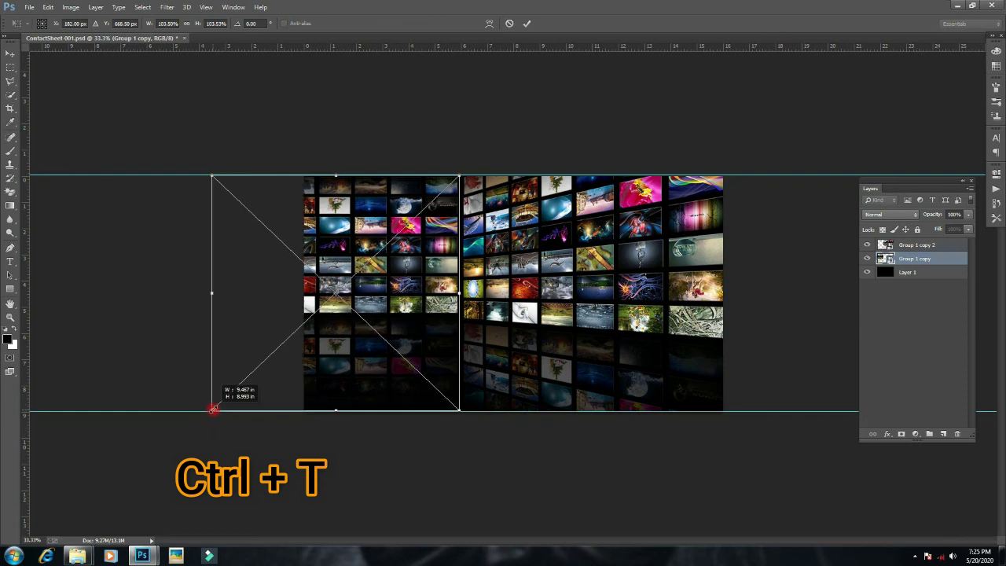
left_click(527, 23)
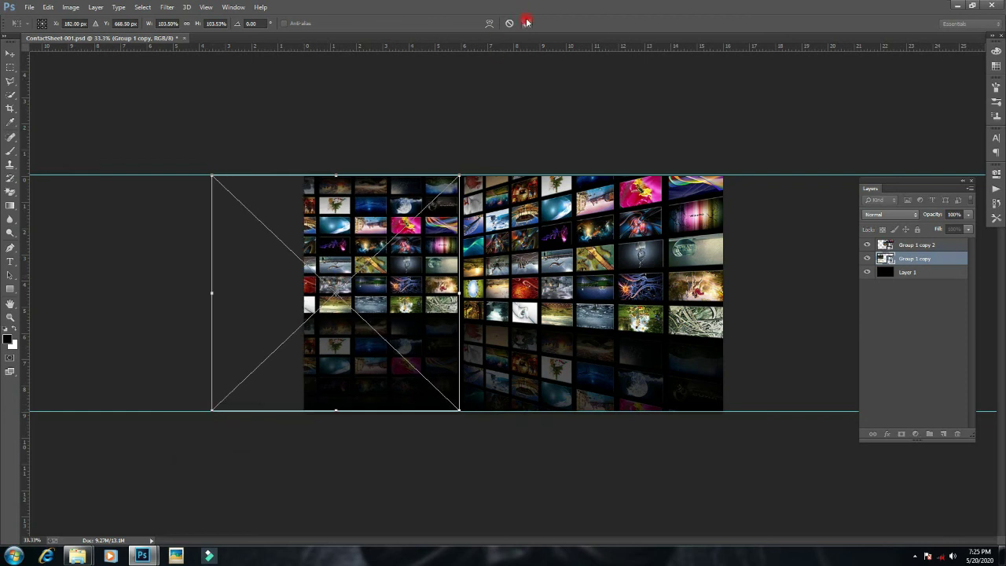
left_click(207, 8)
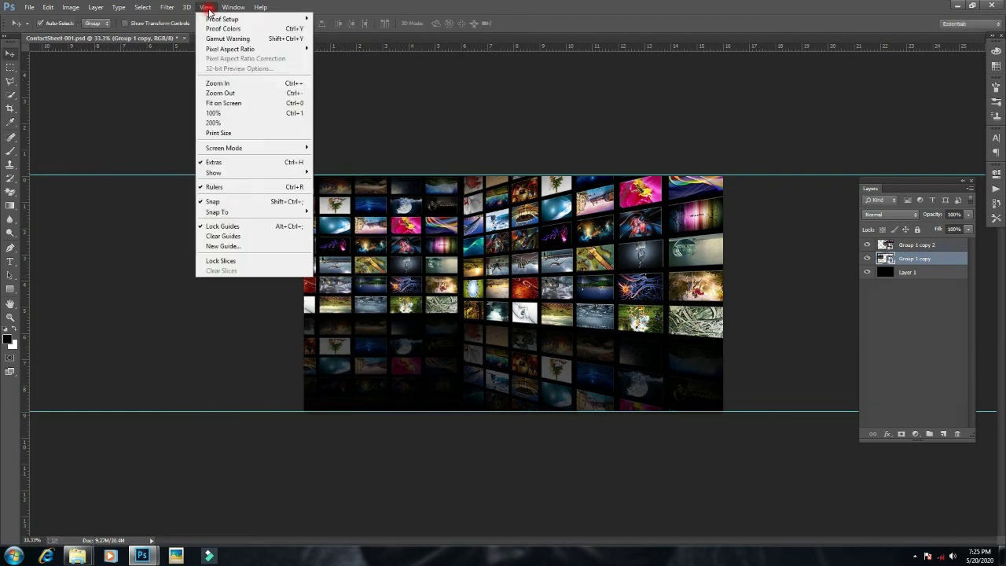
left_click(202, 237)
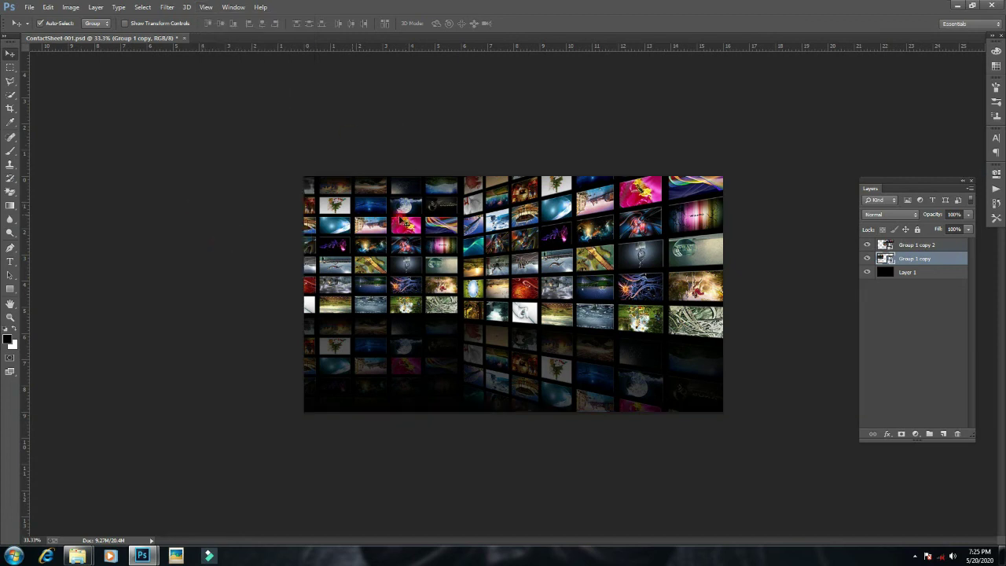
- Angle the left wall into mirrored perspective, taller at left, meeting the right wall in a corner
key("ctrl+t")
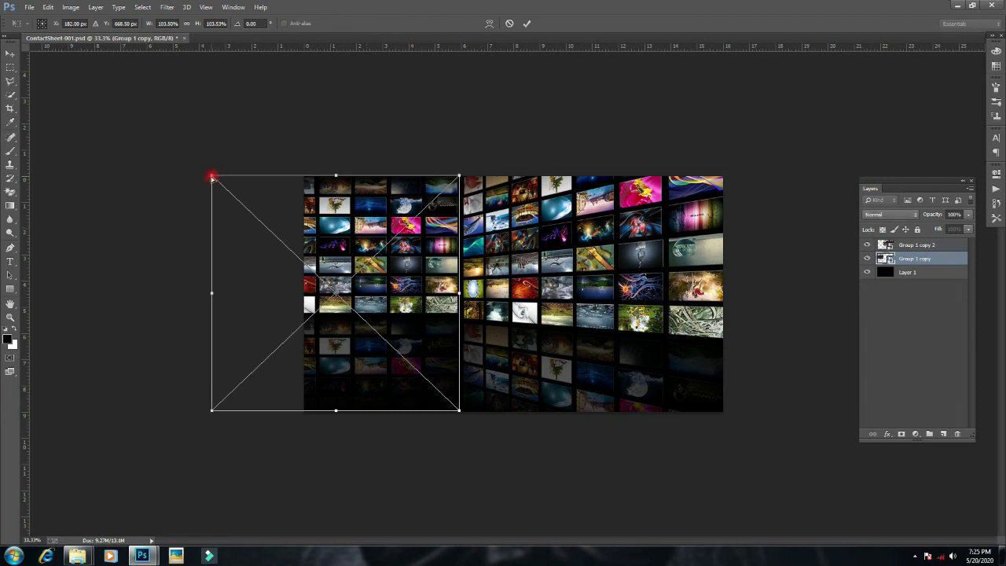
left_click_drag(213, 177, 181, 115)
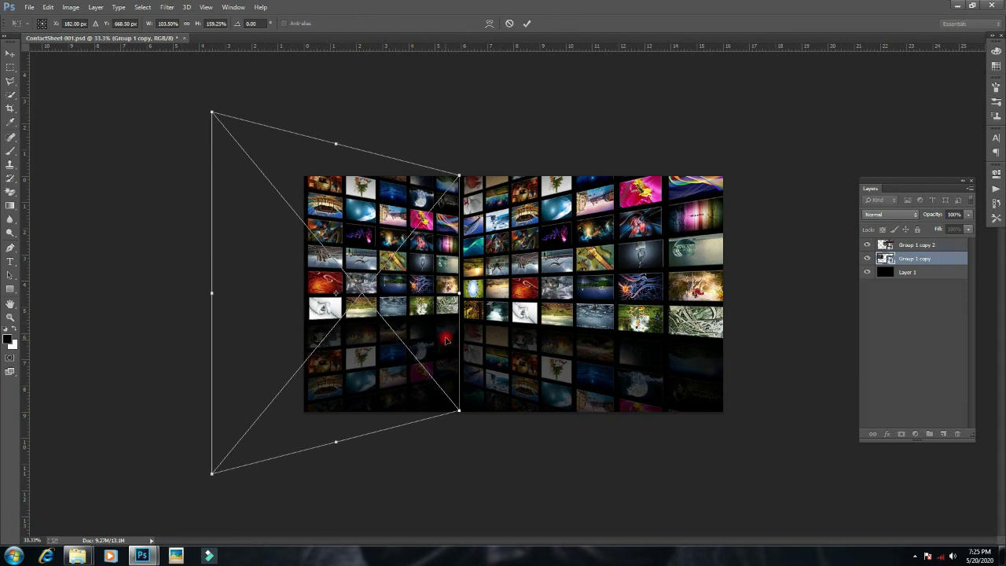
left_click_drag(442, 330, 445, 329)
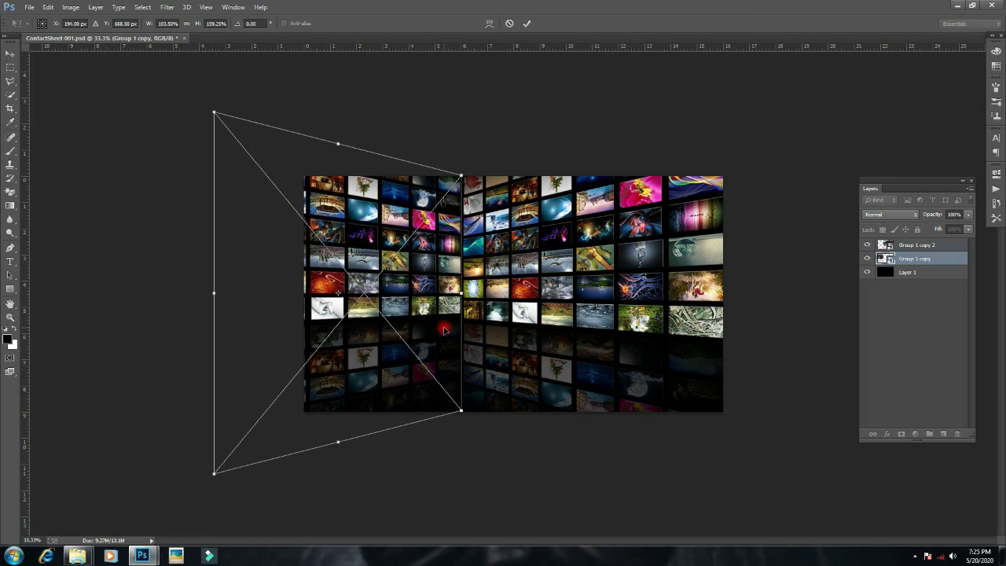
left_click(527, 23)
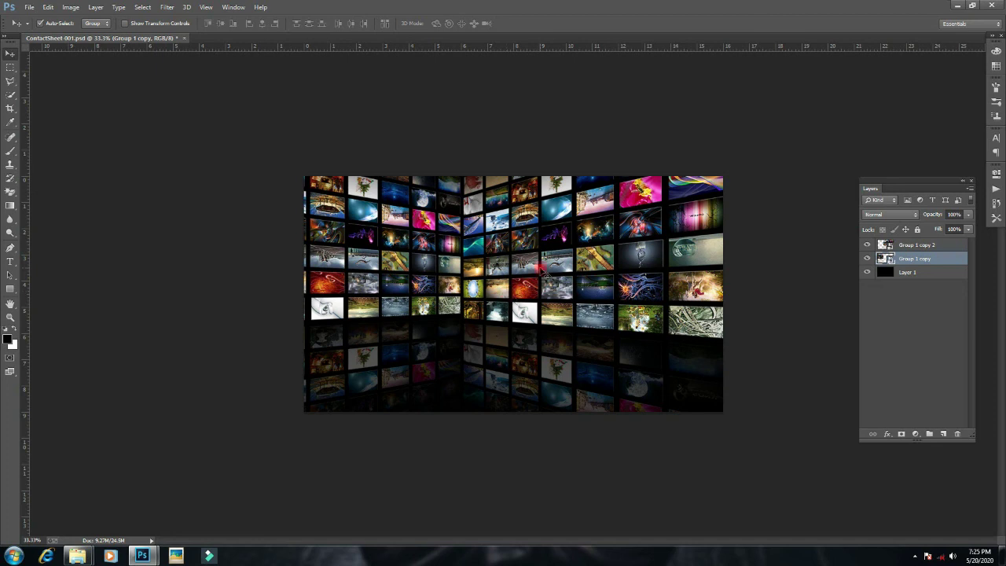
- Collapse the Layers panel and view the finished corner video wall fit to screen without the interface
key("ctrl+plus")
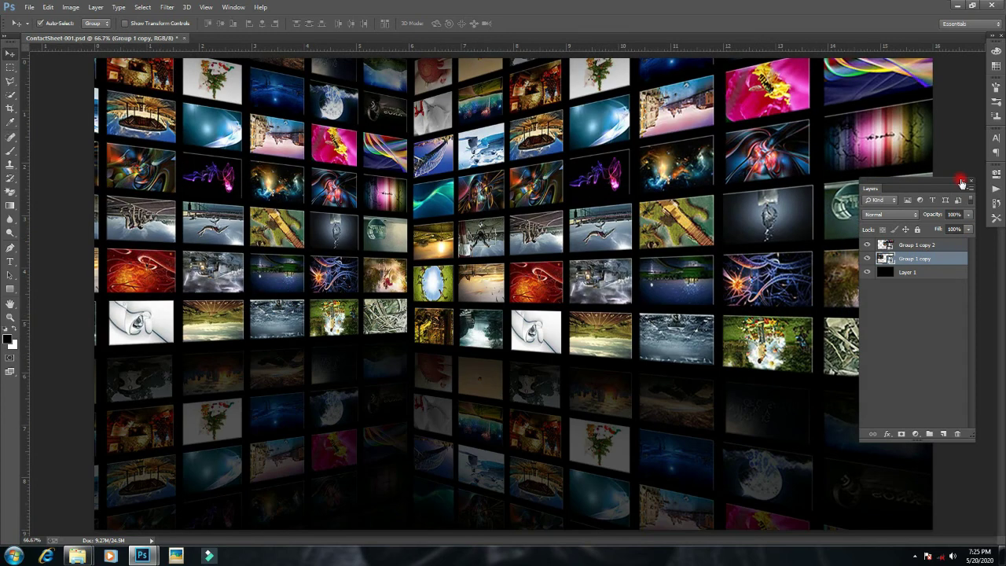
left_click(962, 183)
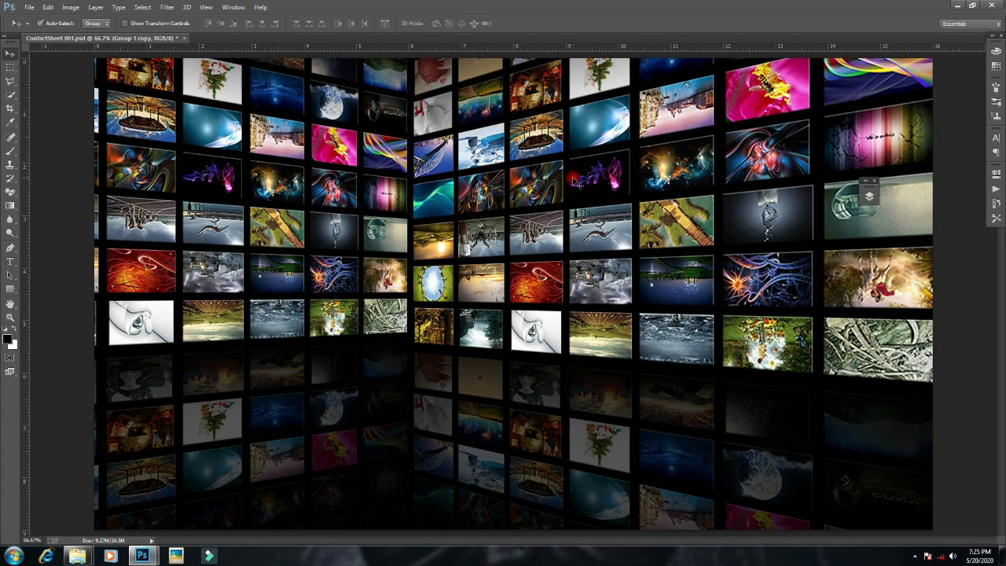
key("ctrl+minus")
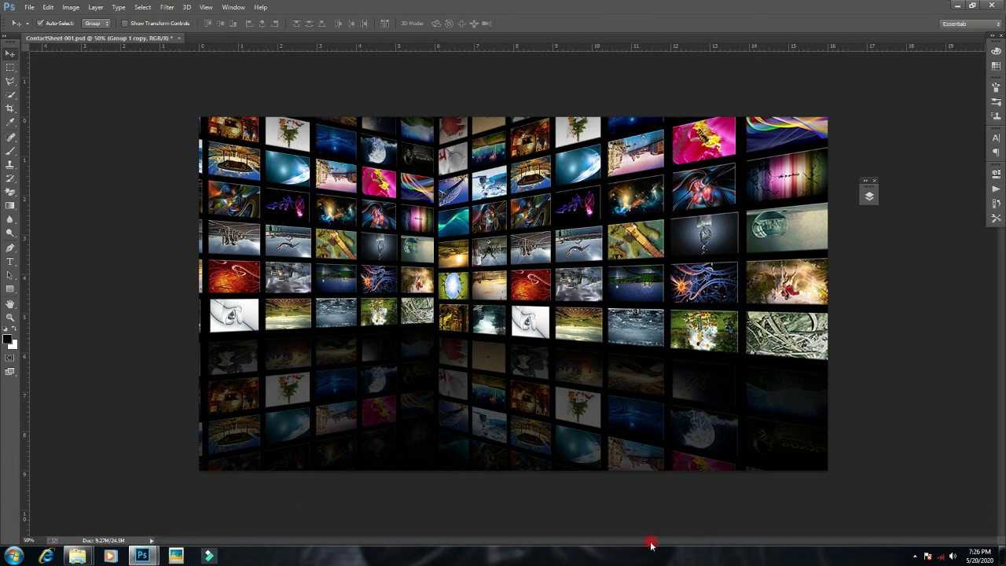
key("Tab")
key("ctrl+0")
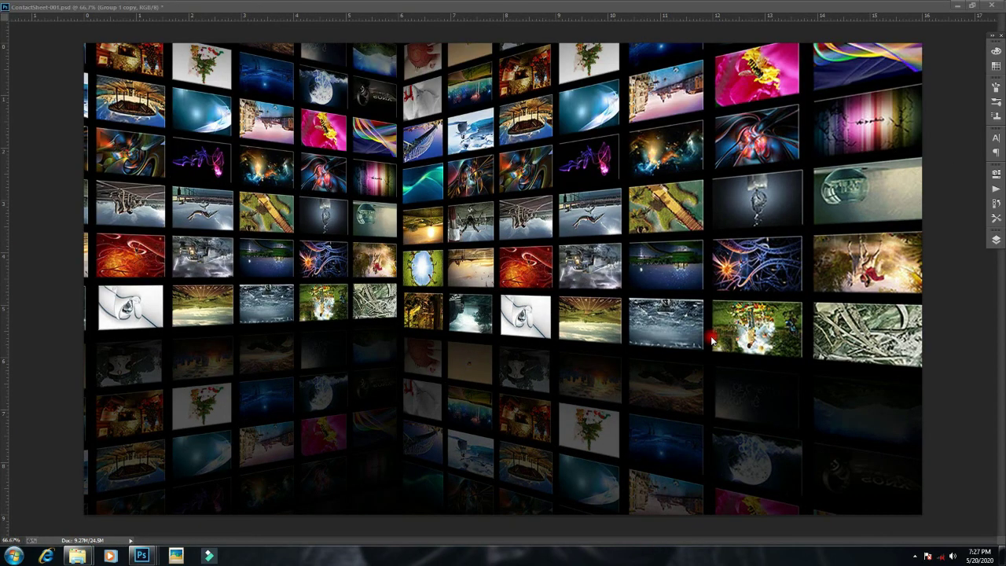